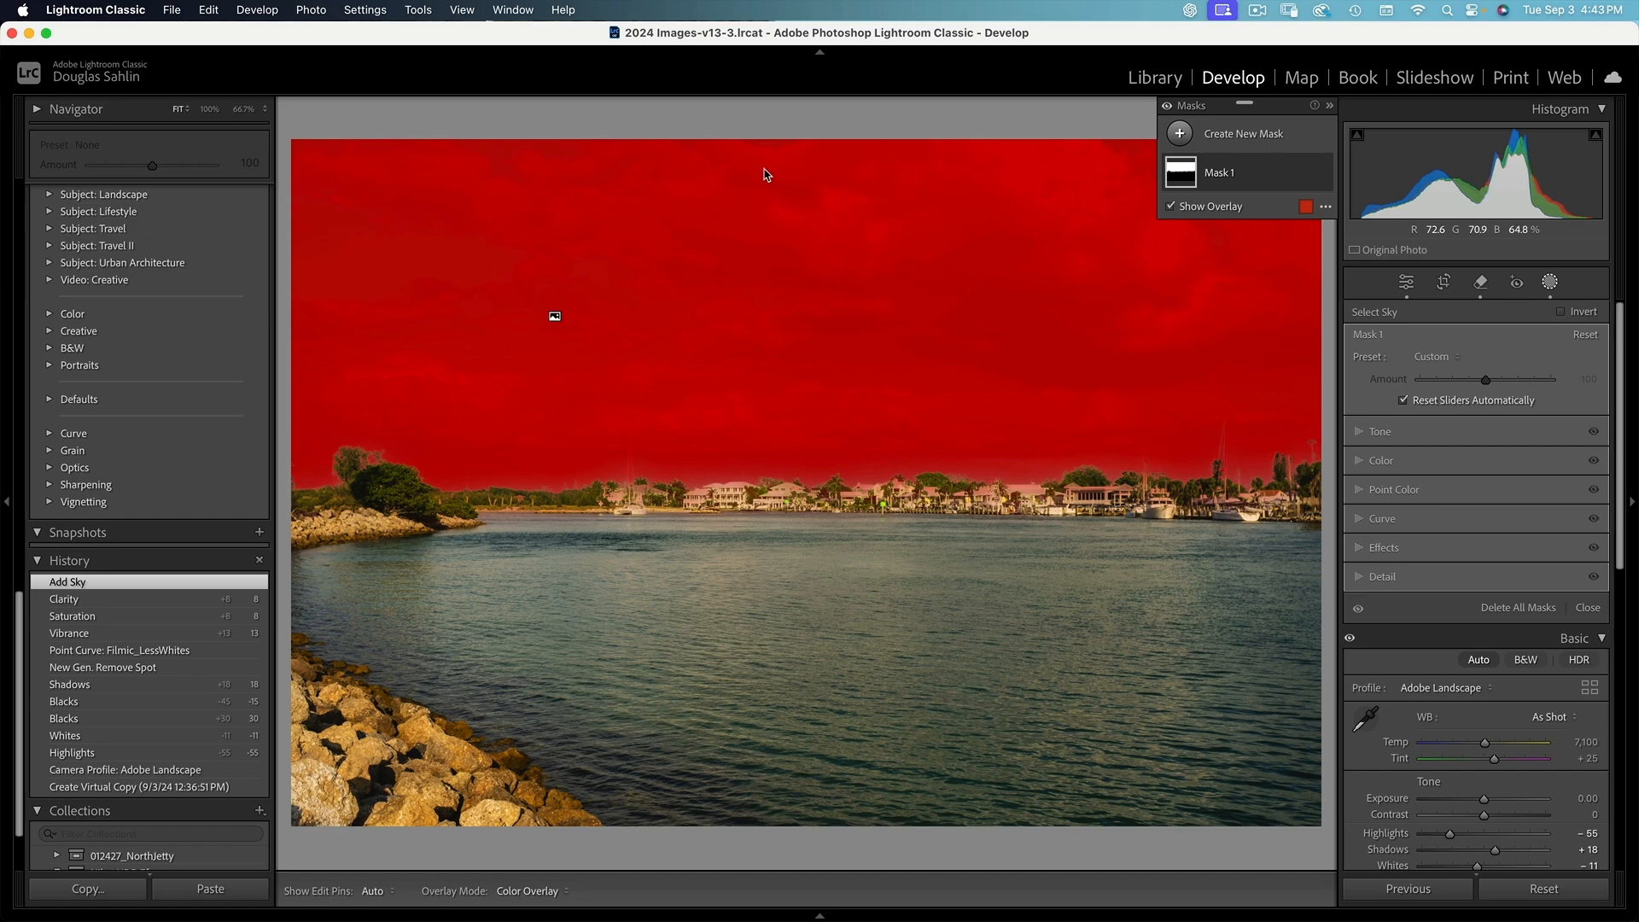
Step: Intersect the sky mask with a linear gradient running from the photo's upper edge down to just above the horizon
left_click(1185, 172)
key("alt")
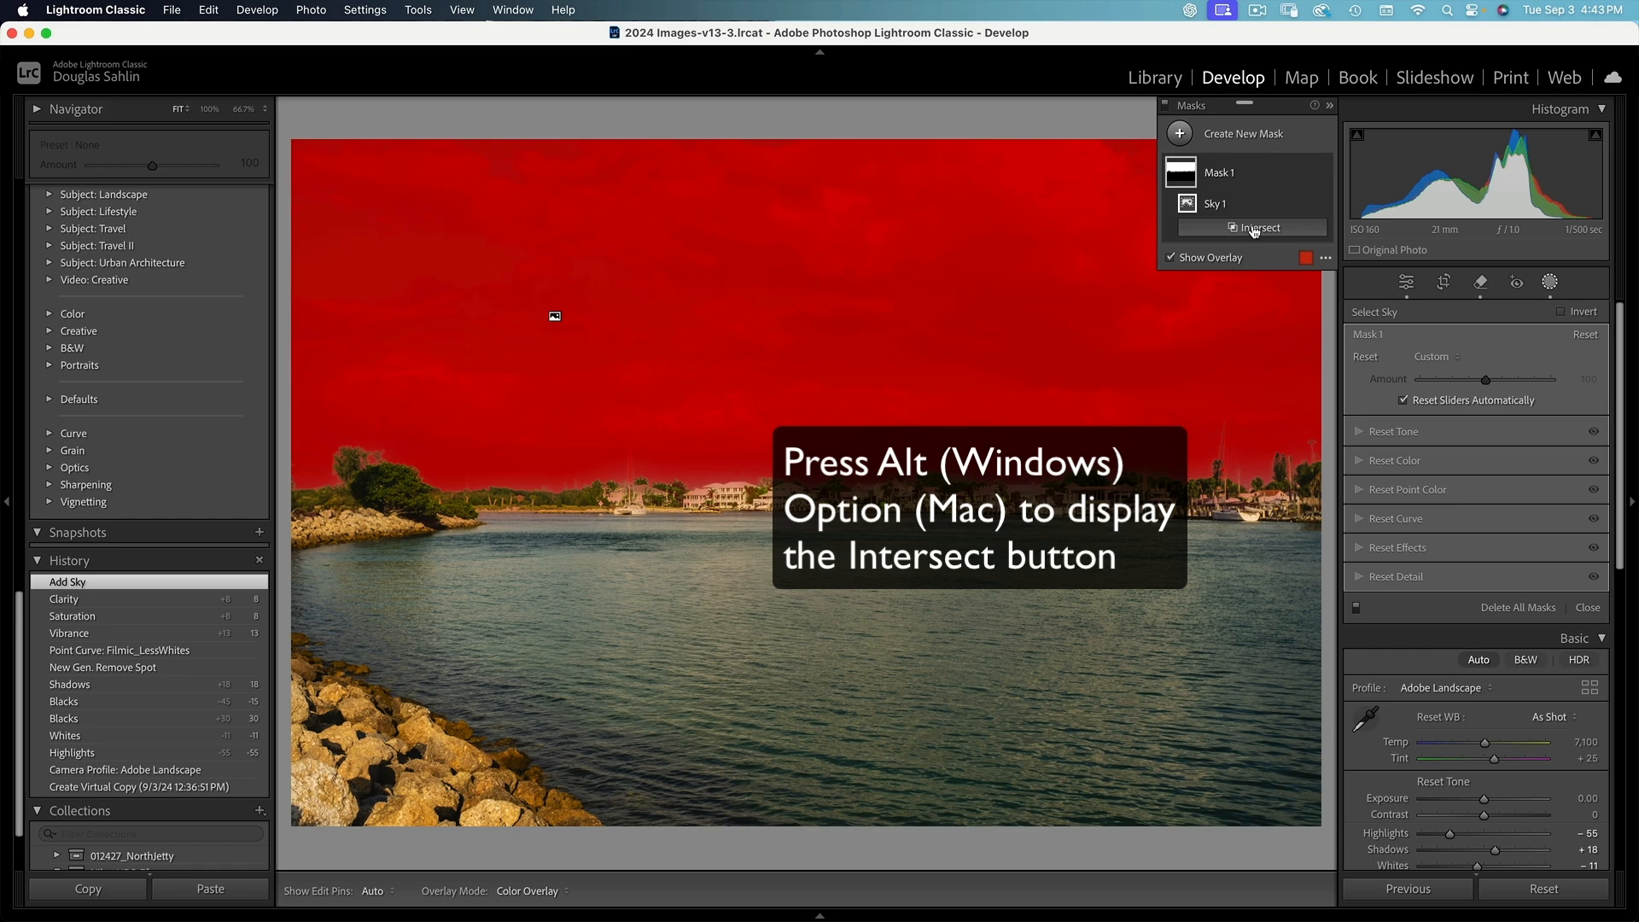
left_click(1254, 231)
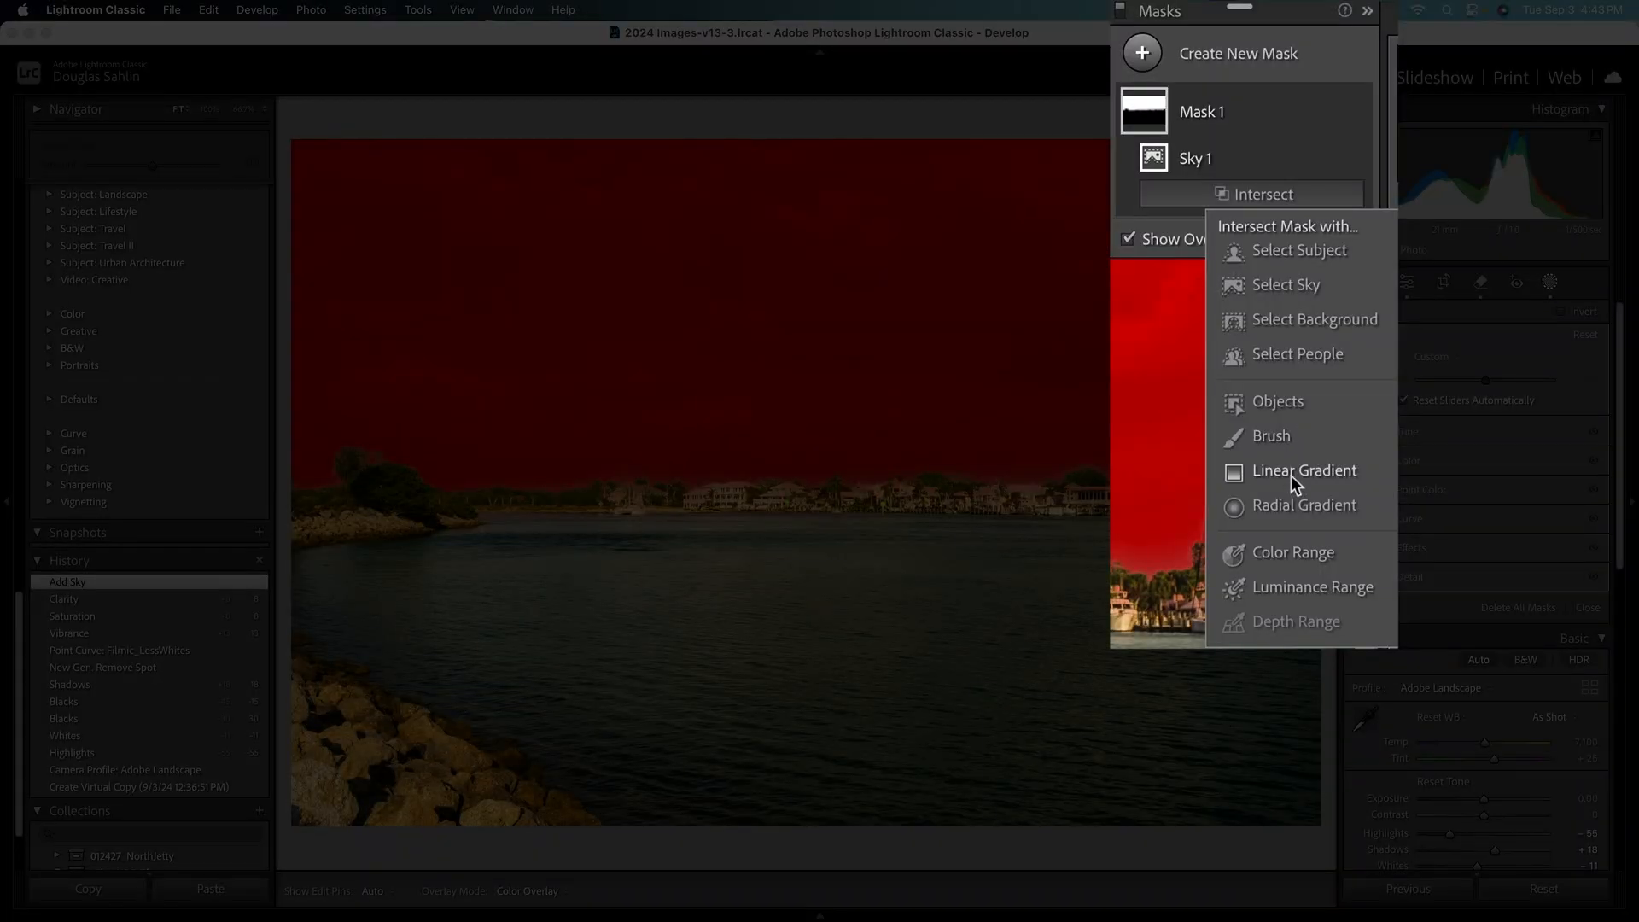
left_click(1291, 471)
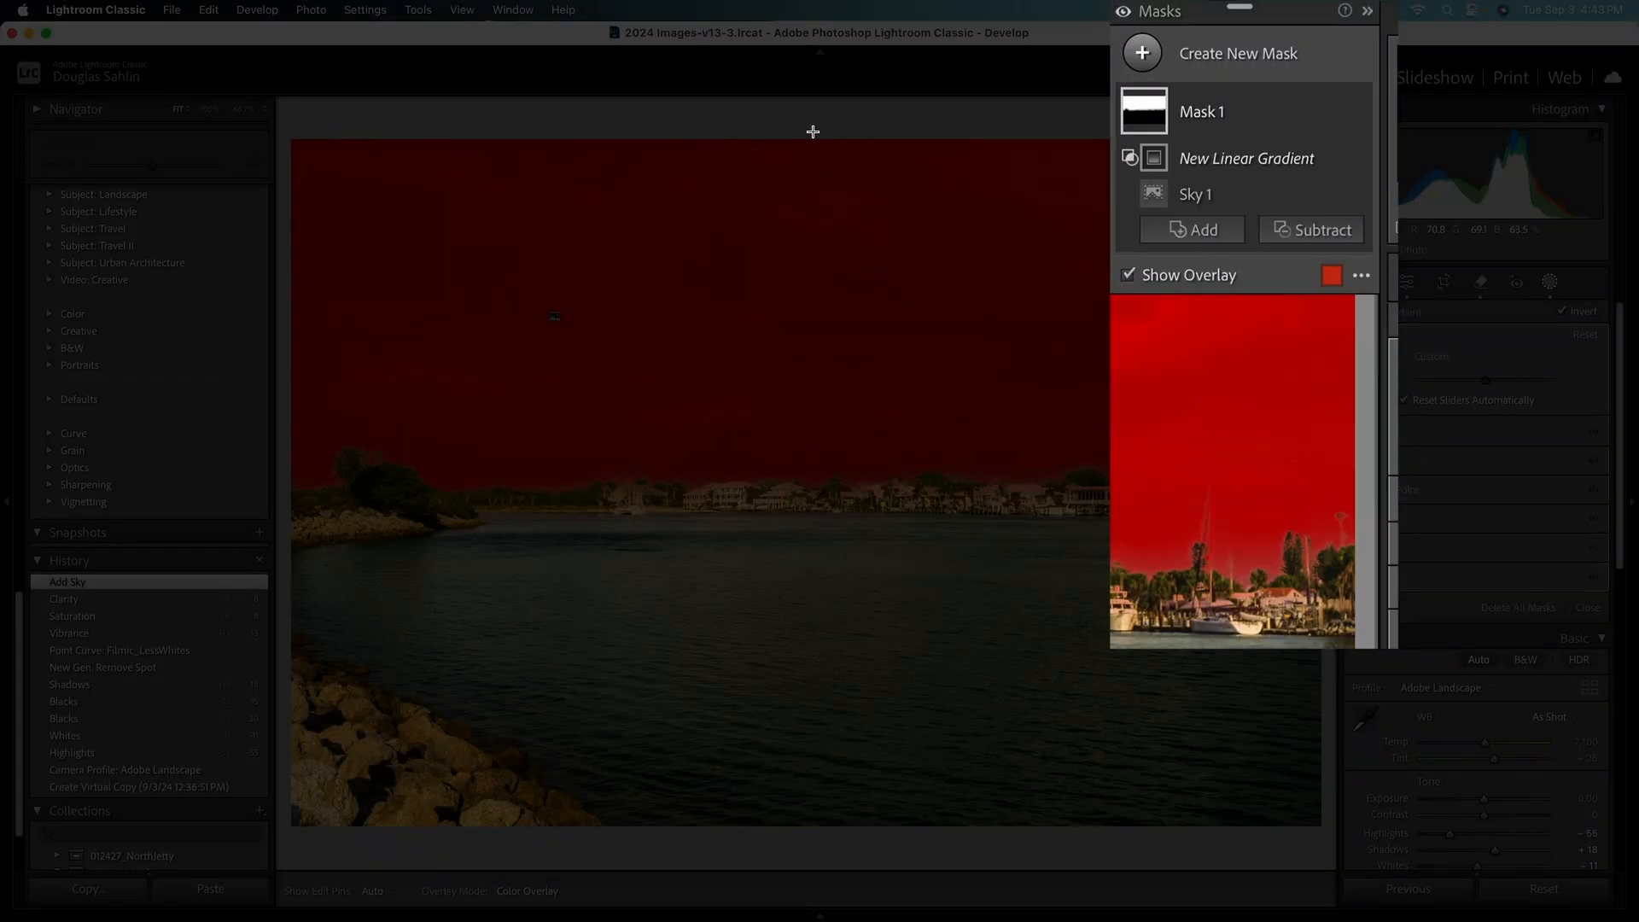
left_click_drag(810, 137, 786, 460)
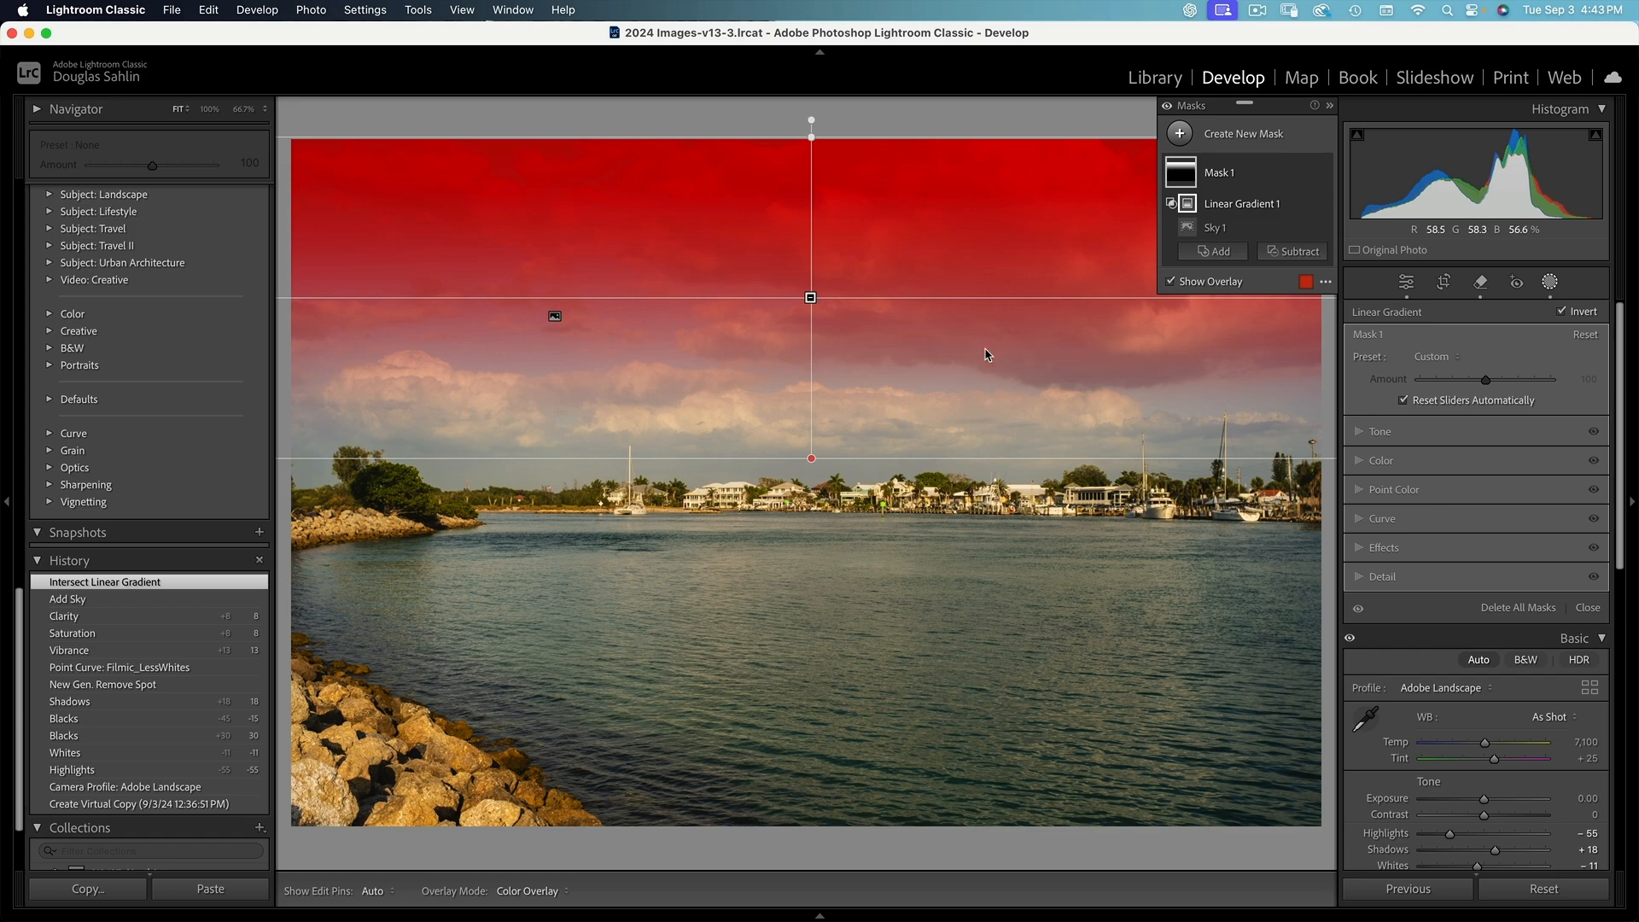
Step: Hide the mask overlay and set the gradient sky mask's Exposure to -0.46, Highlights to -7 and Whites to 9
left_click(1466, 432)
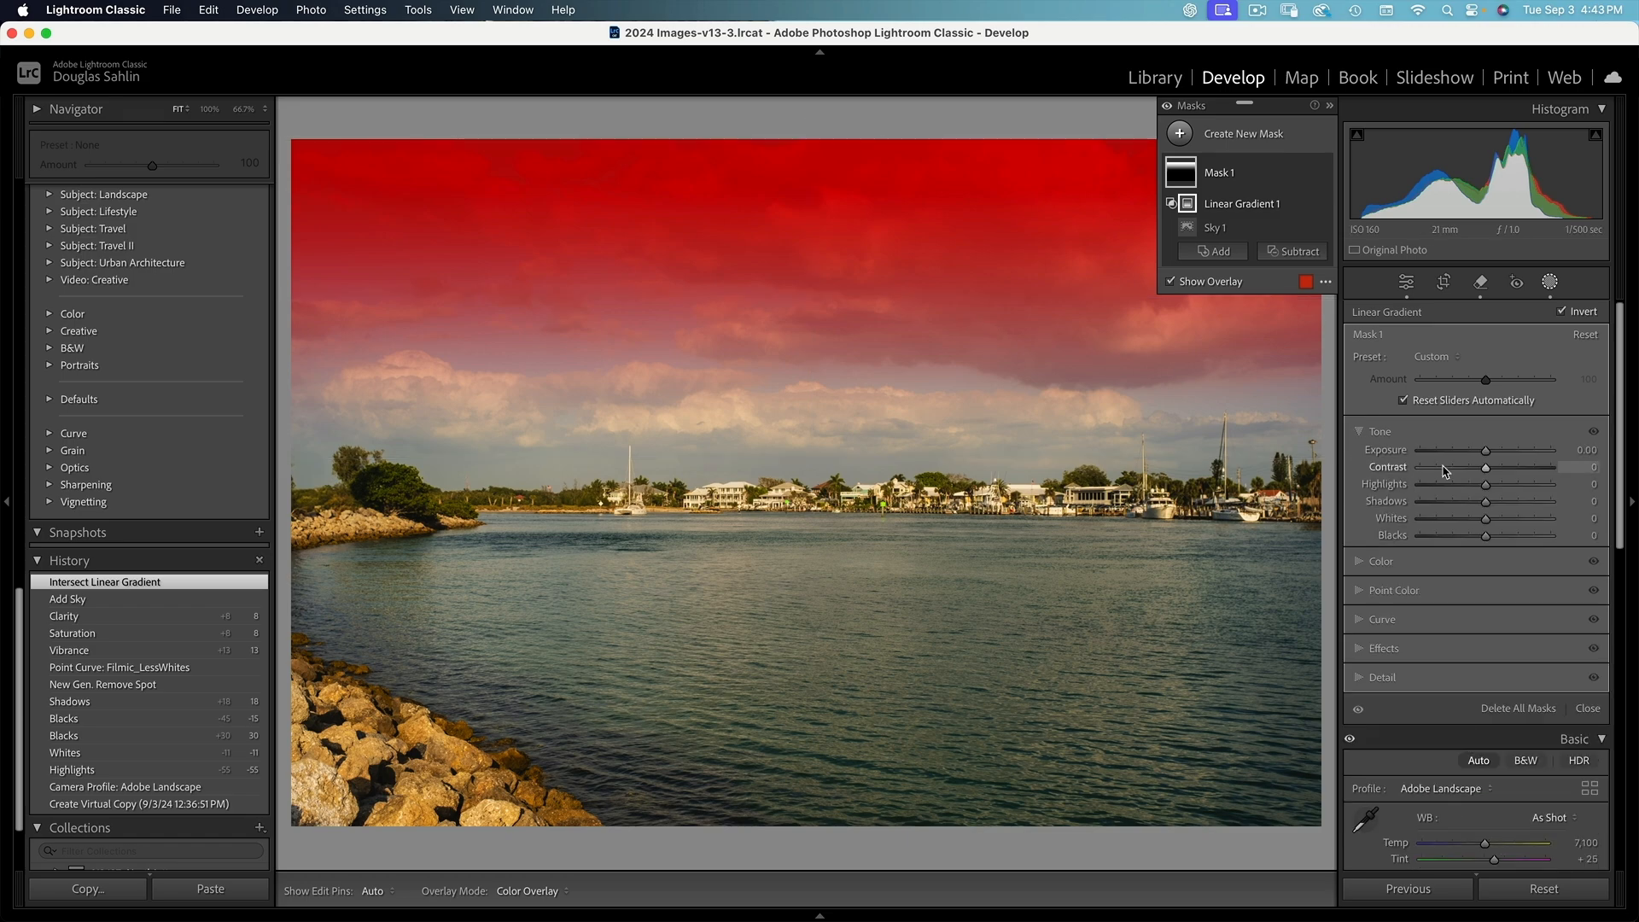
key("o")
left_click_drag(1485, 453, 1482, 493)
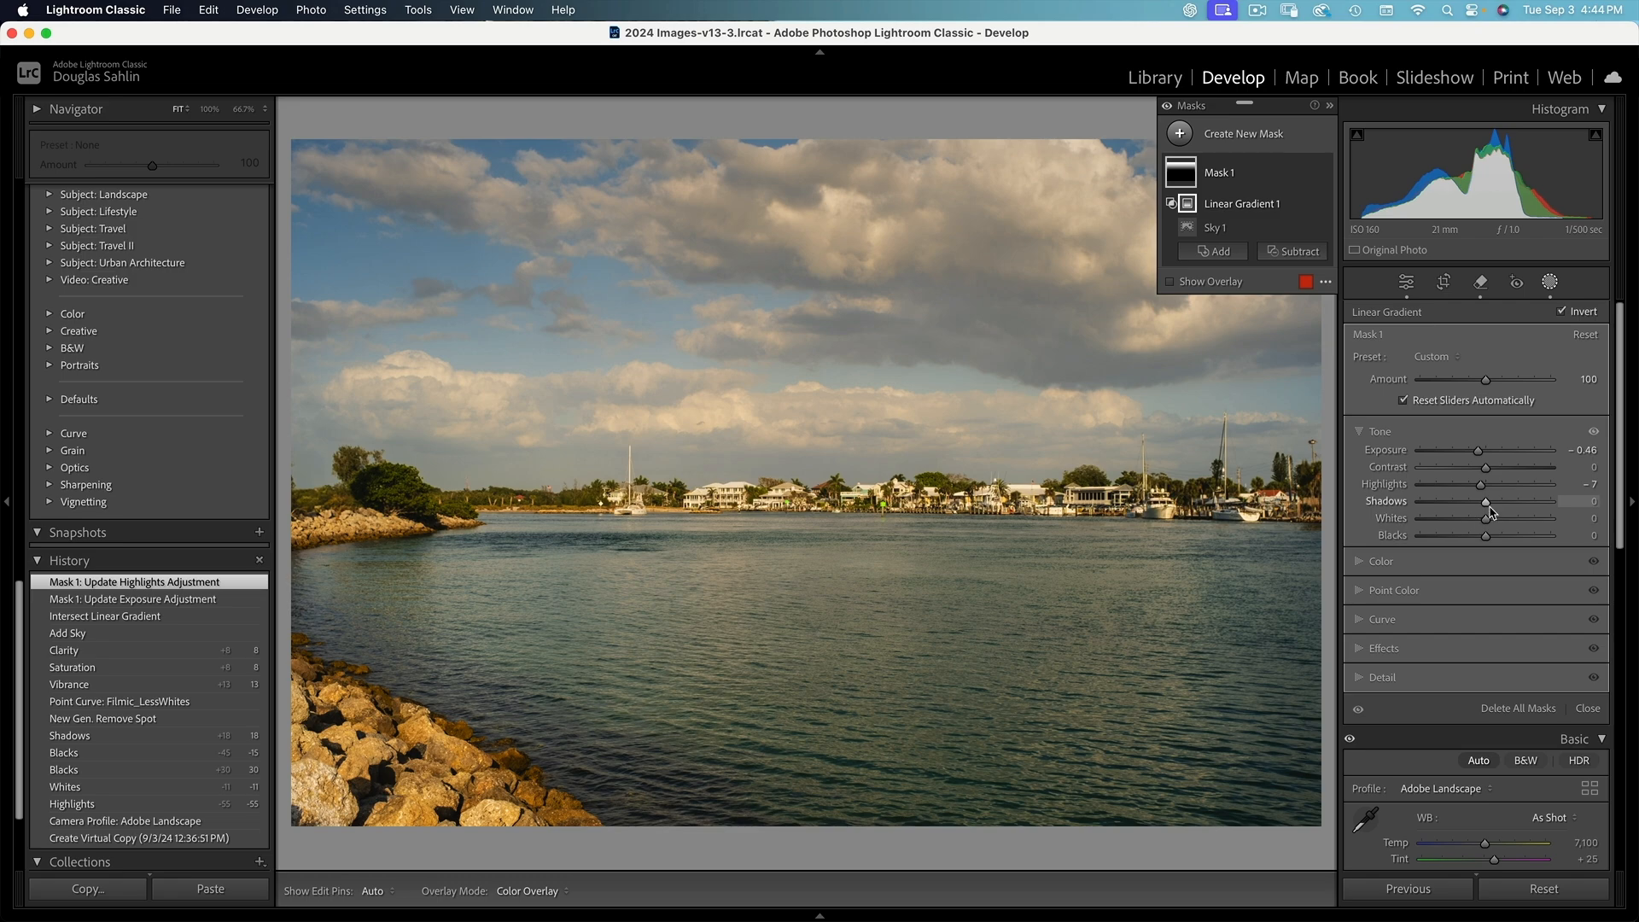
left_click_drag(1487, 521, 1492, 521)
Step: Set the gradient sky mask's Clarity to 7 in its Effects settings
scroll(1407, 578, "down", 2)
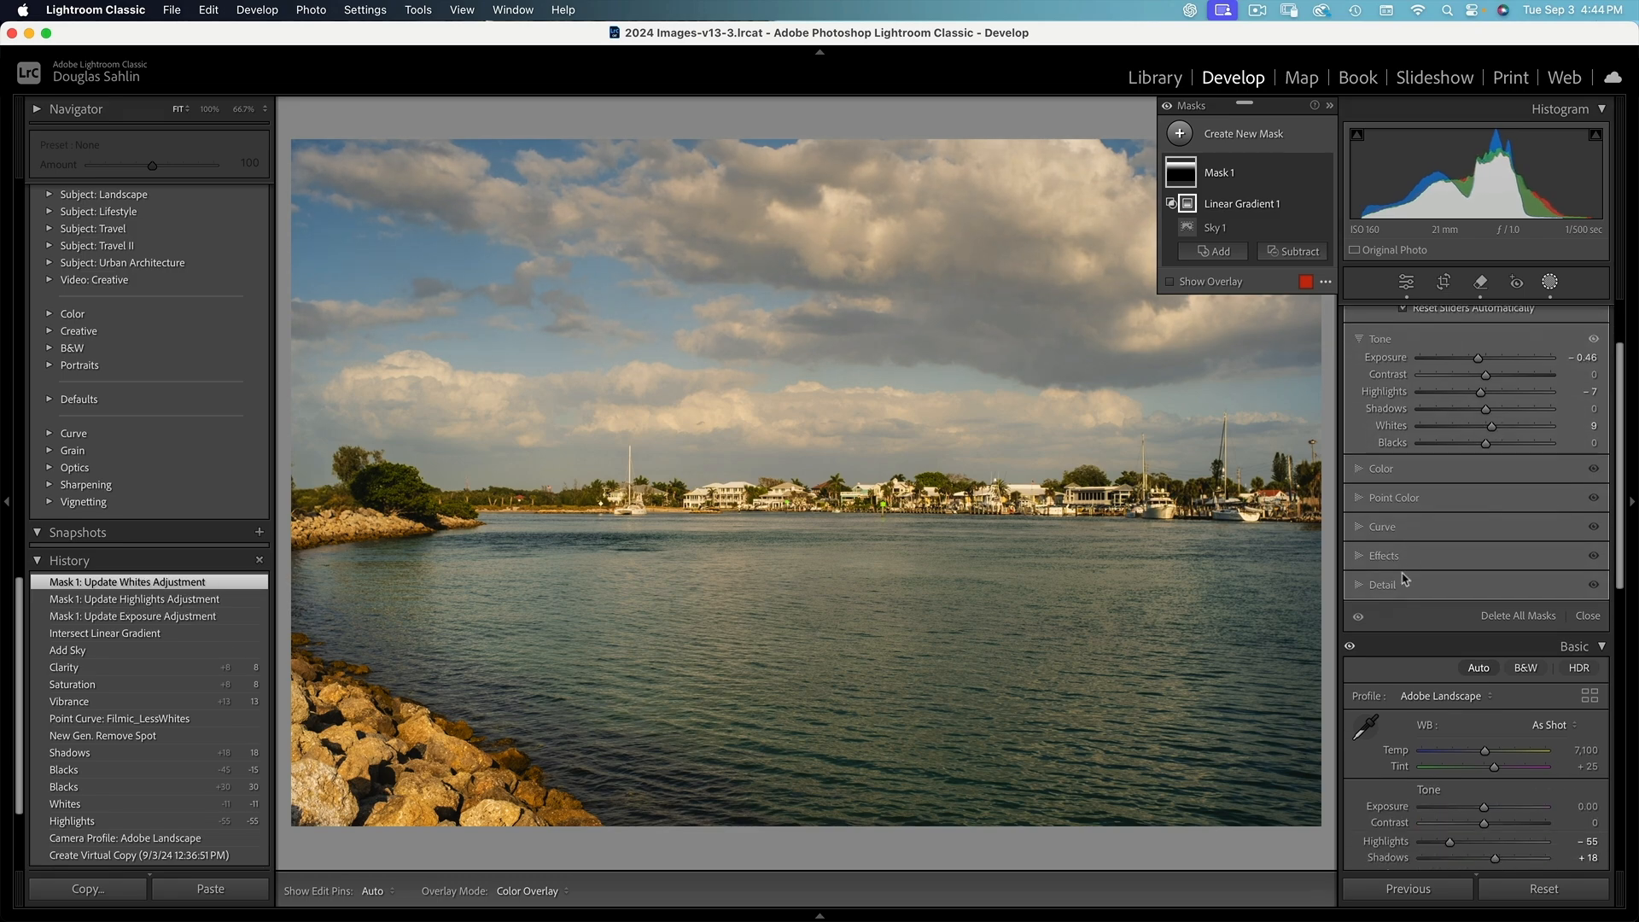
left_click(1360, 557)
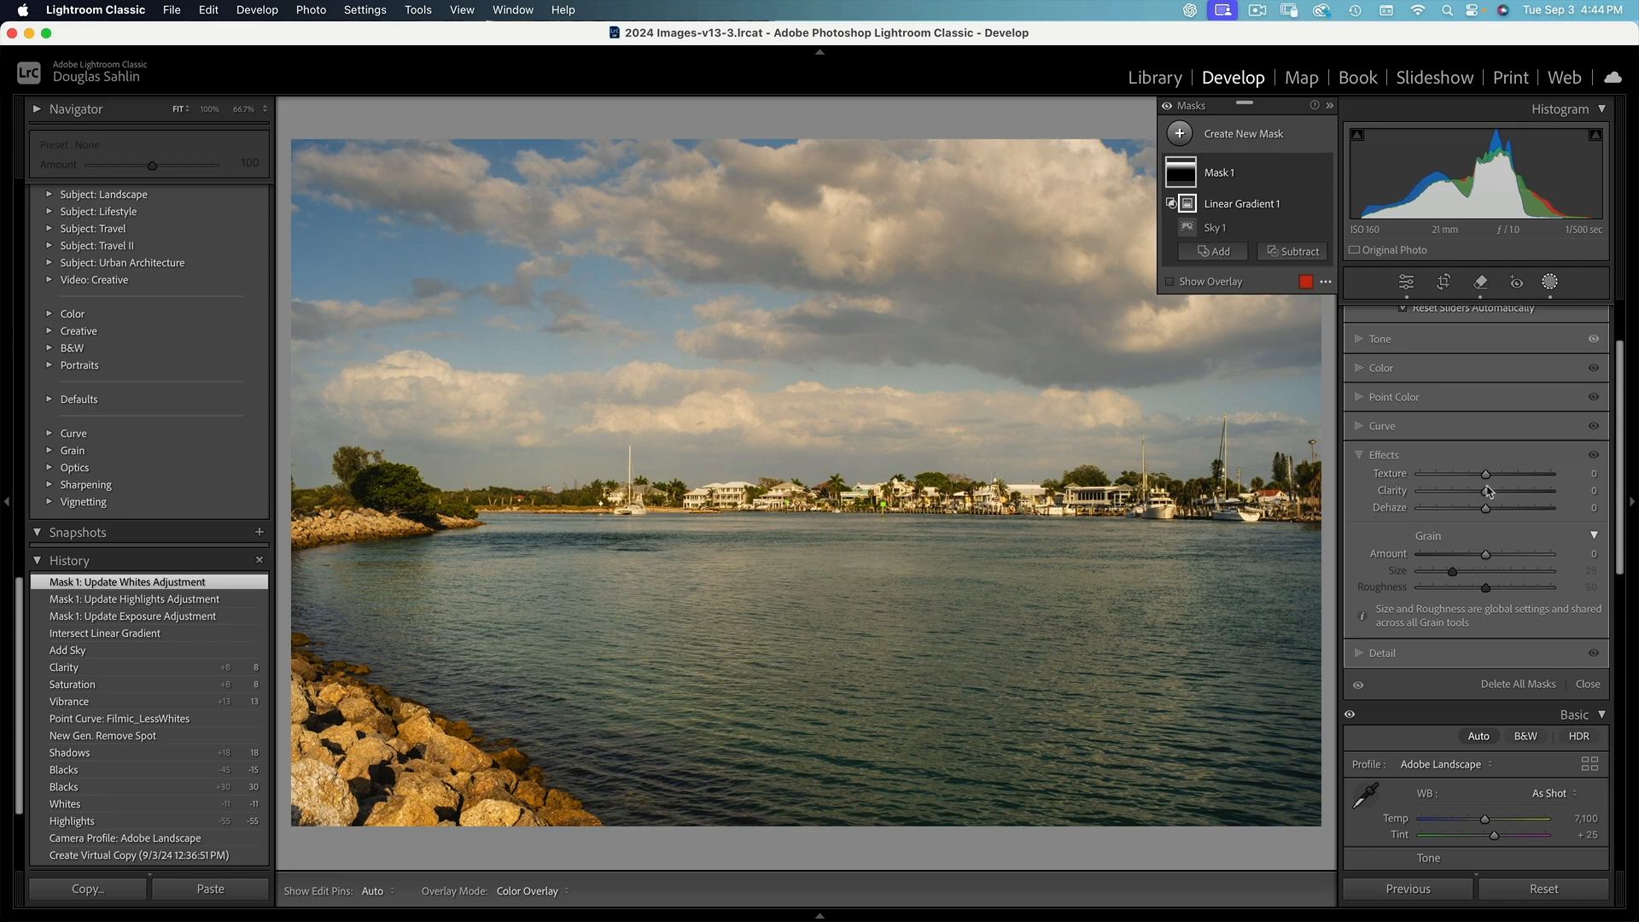
left_click_drag(1490, 495, 1495, 495)
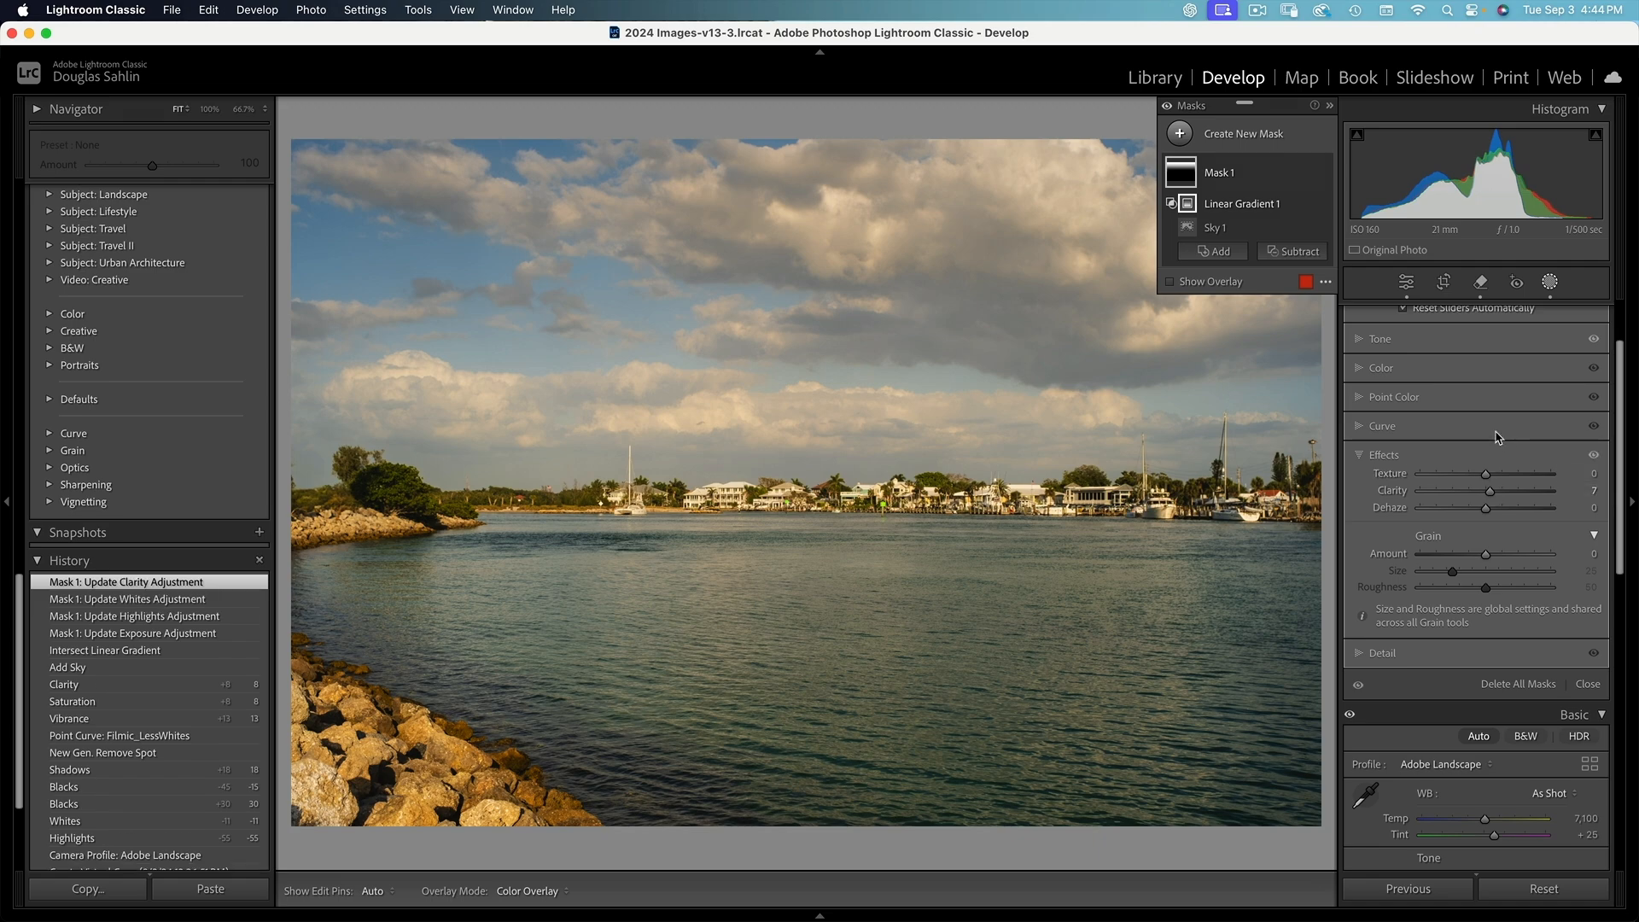
Step: Create a second Select Sky mask, subtract another sky selection from it, and invert the subtracted selection
left_click(1179, 132)
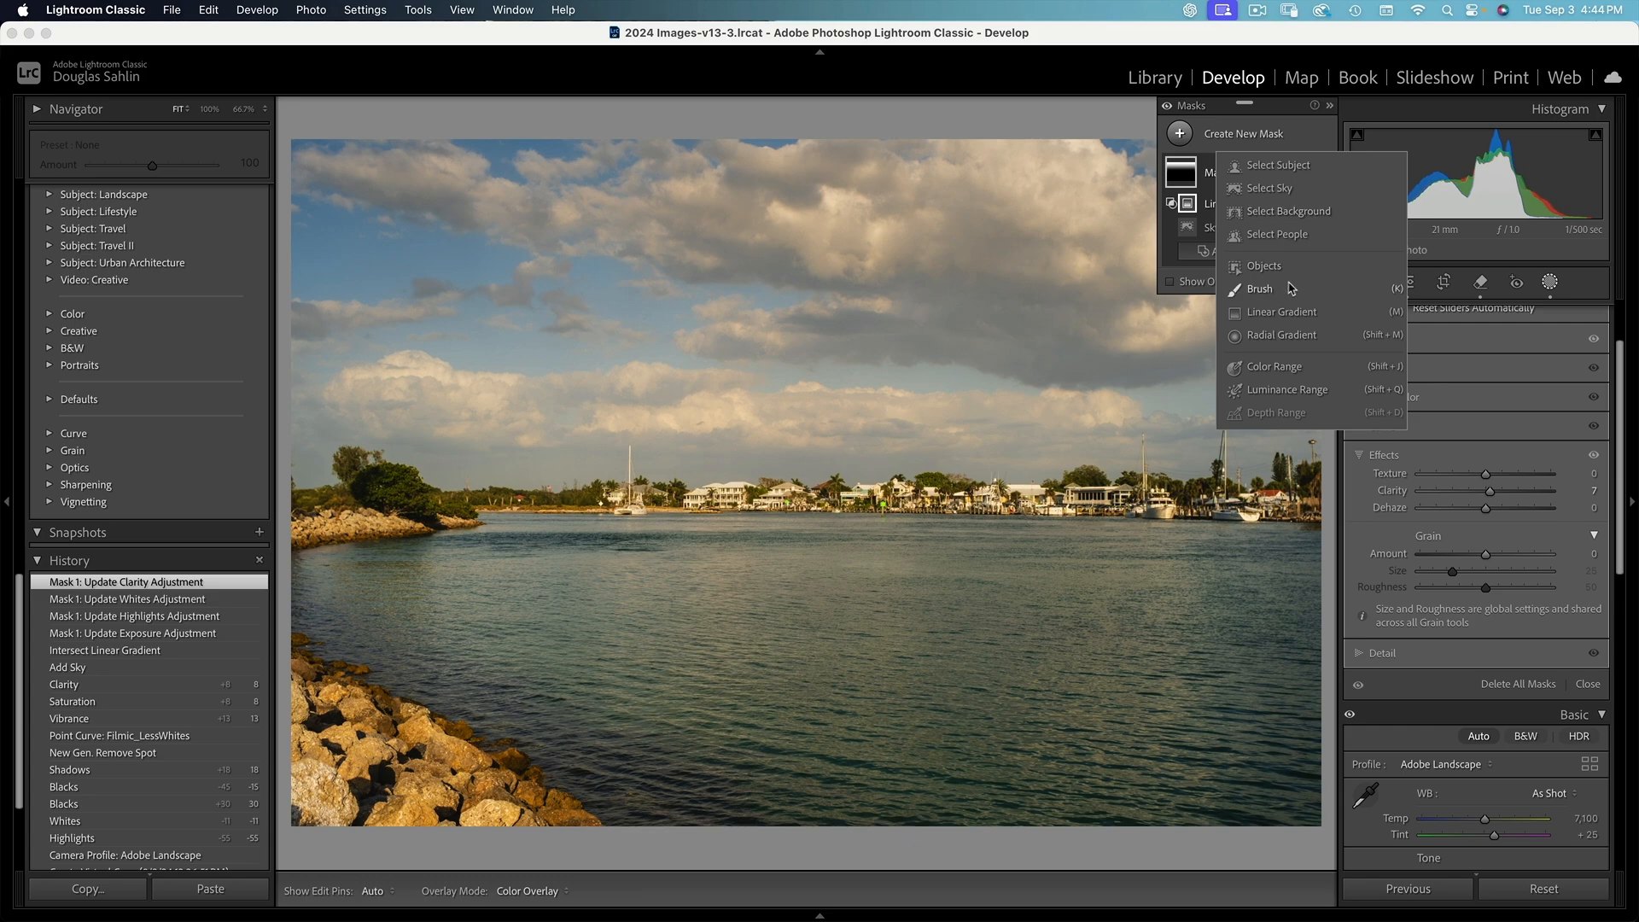
left_click(1239, 188)
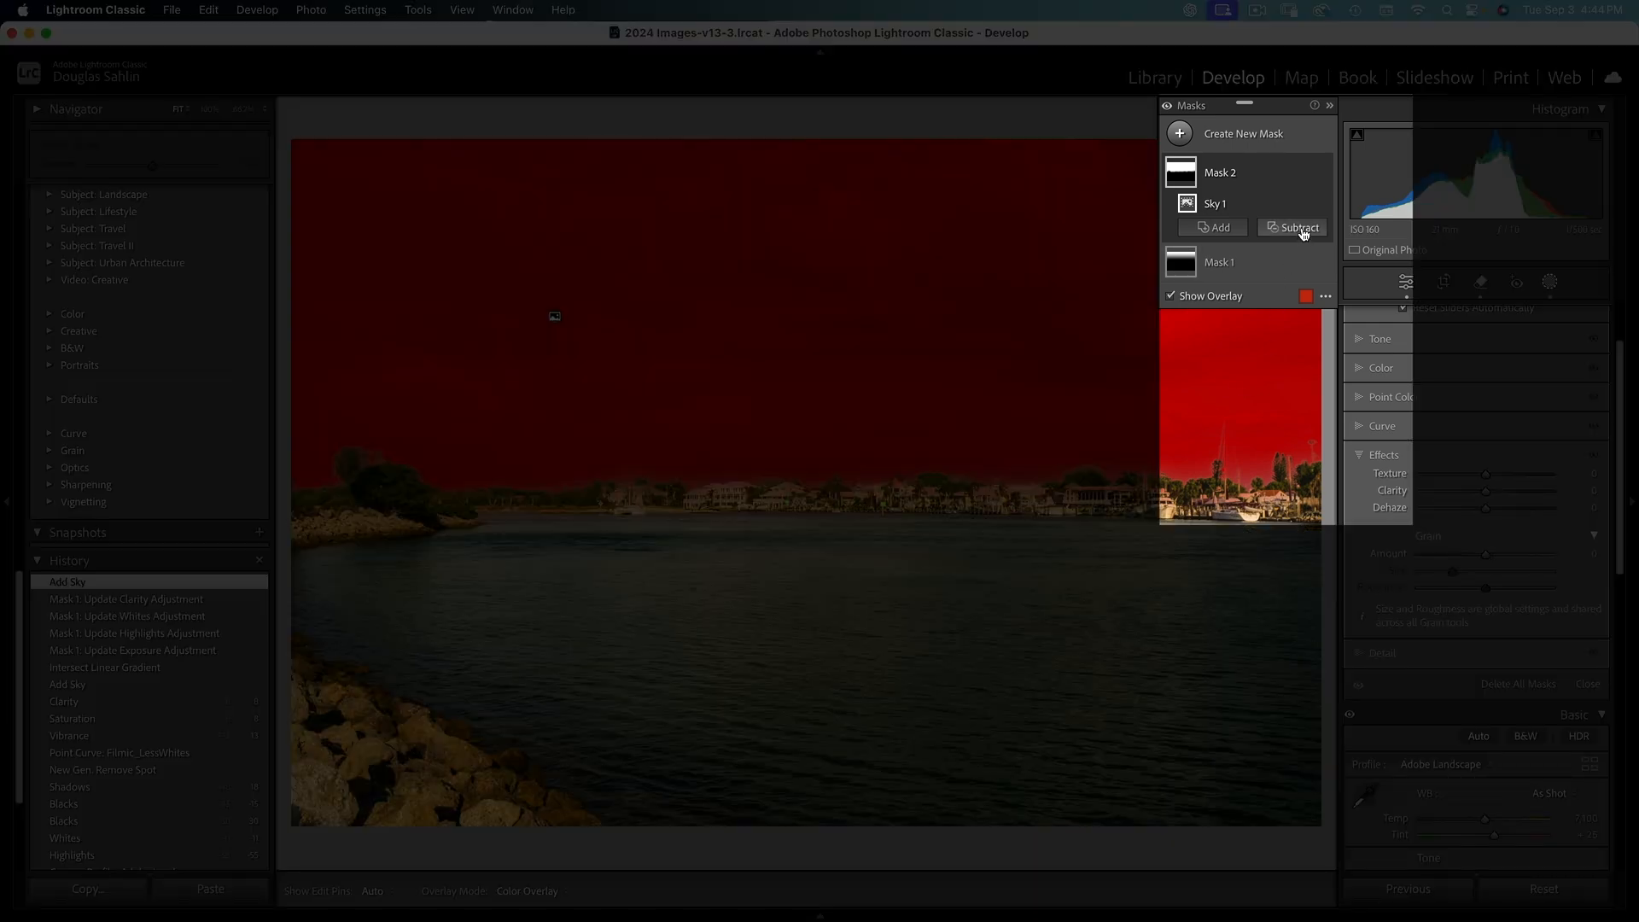
left_click(1302, 230)
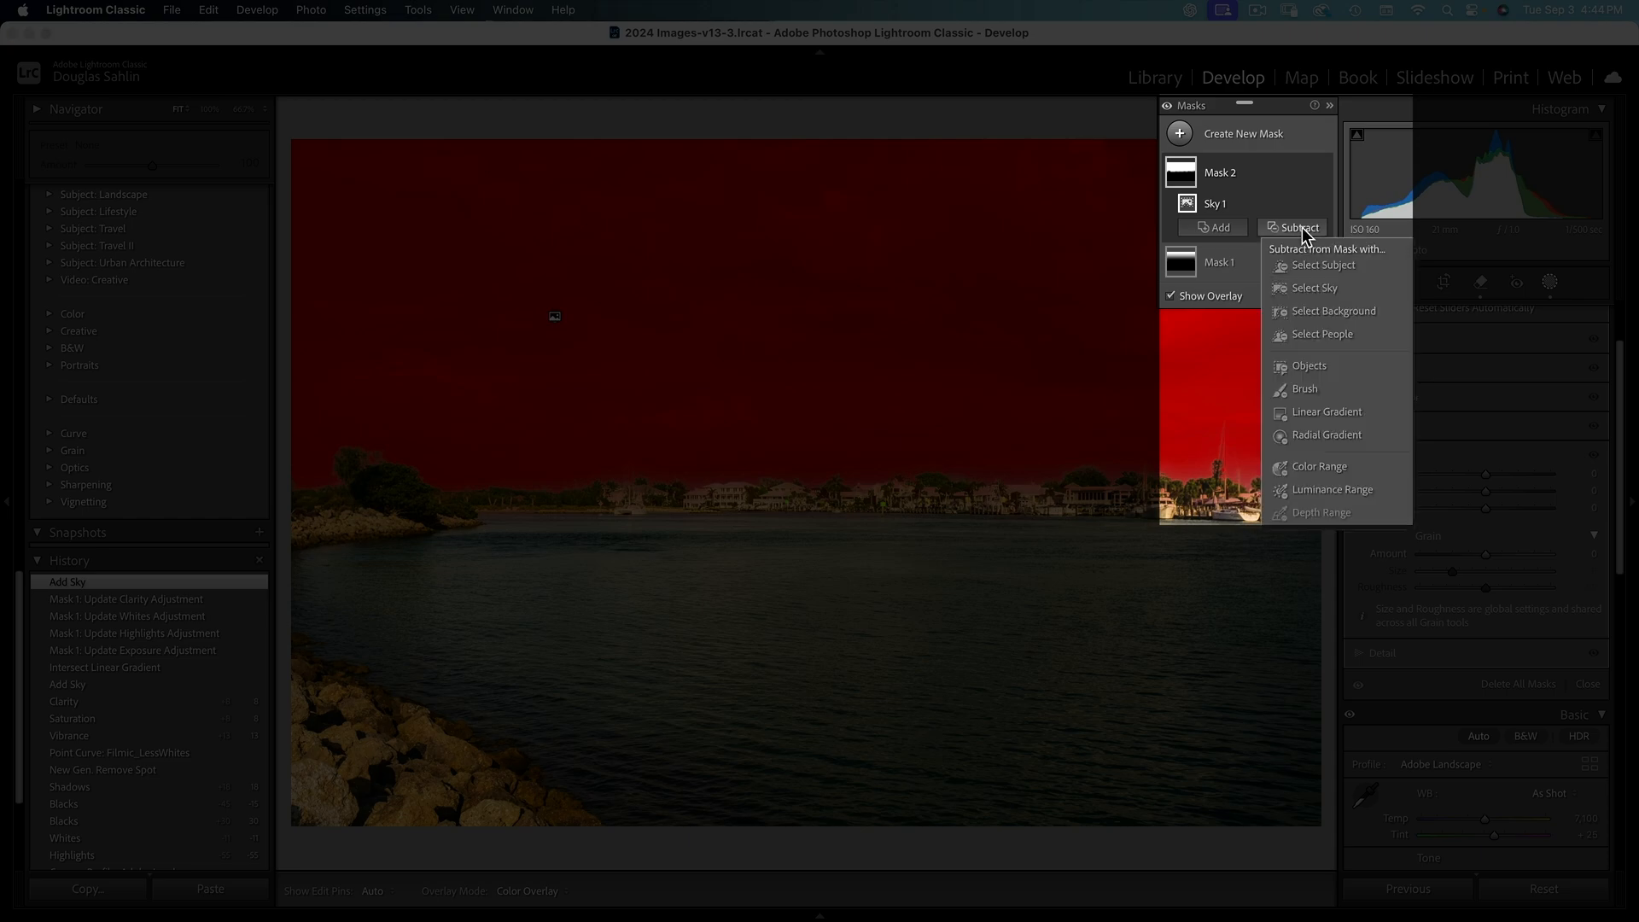
left_click(1294, 292)
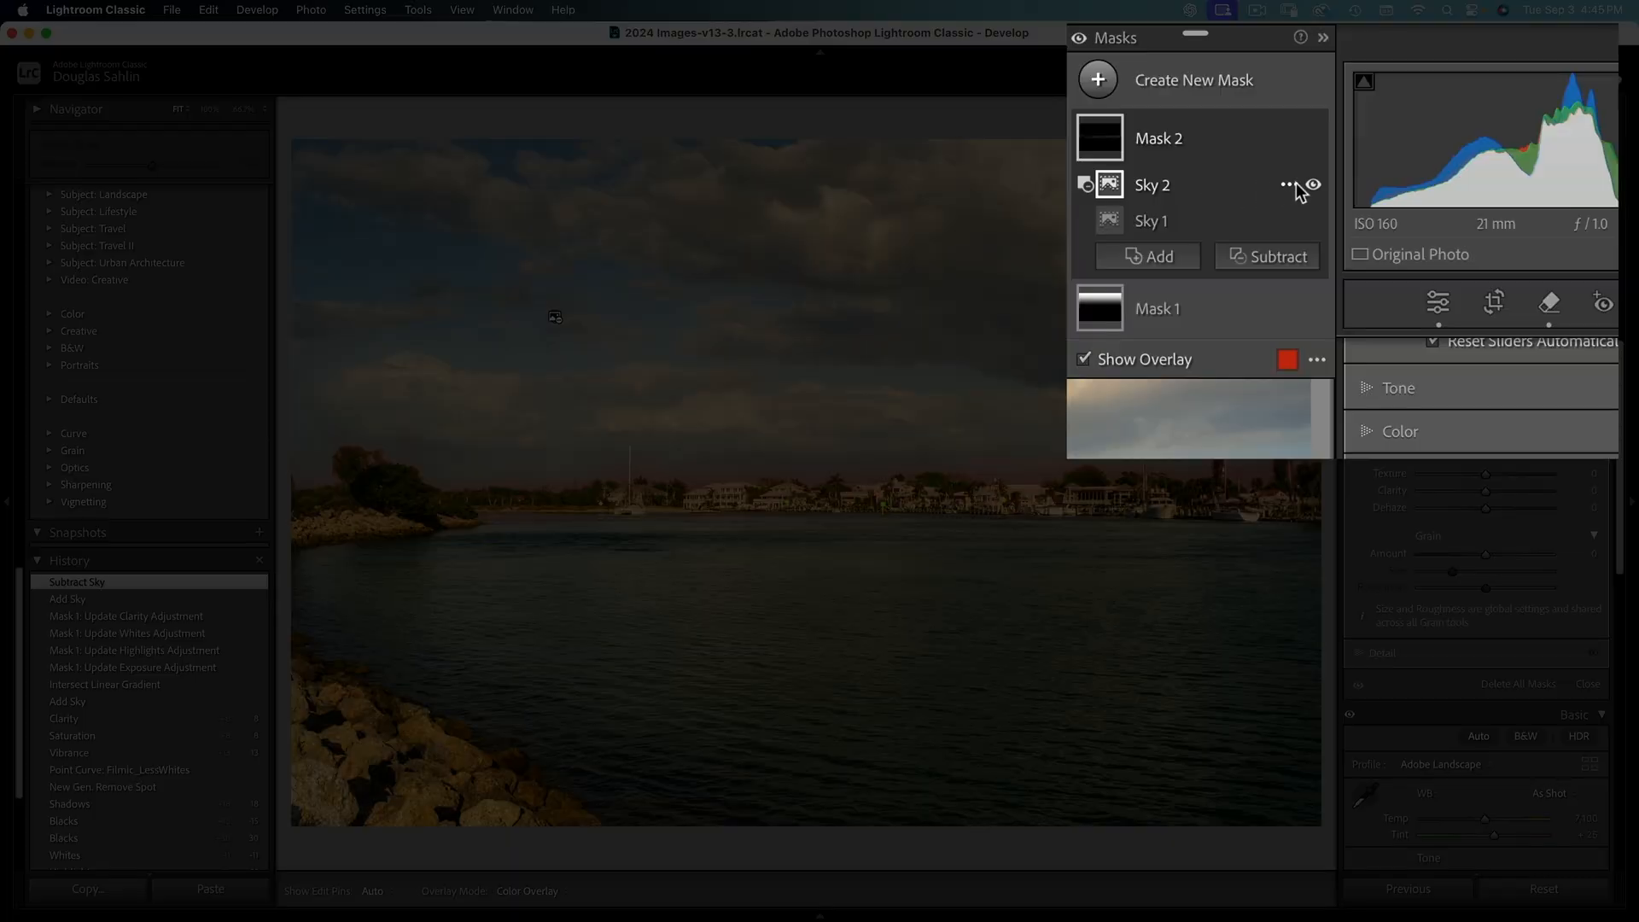
left_click(1289, 184)
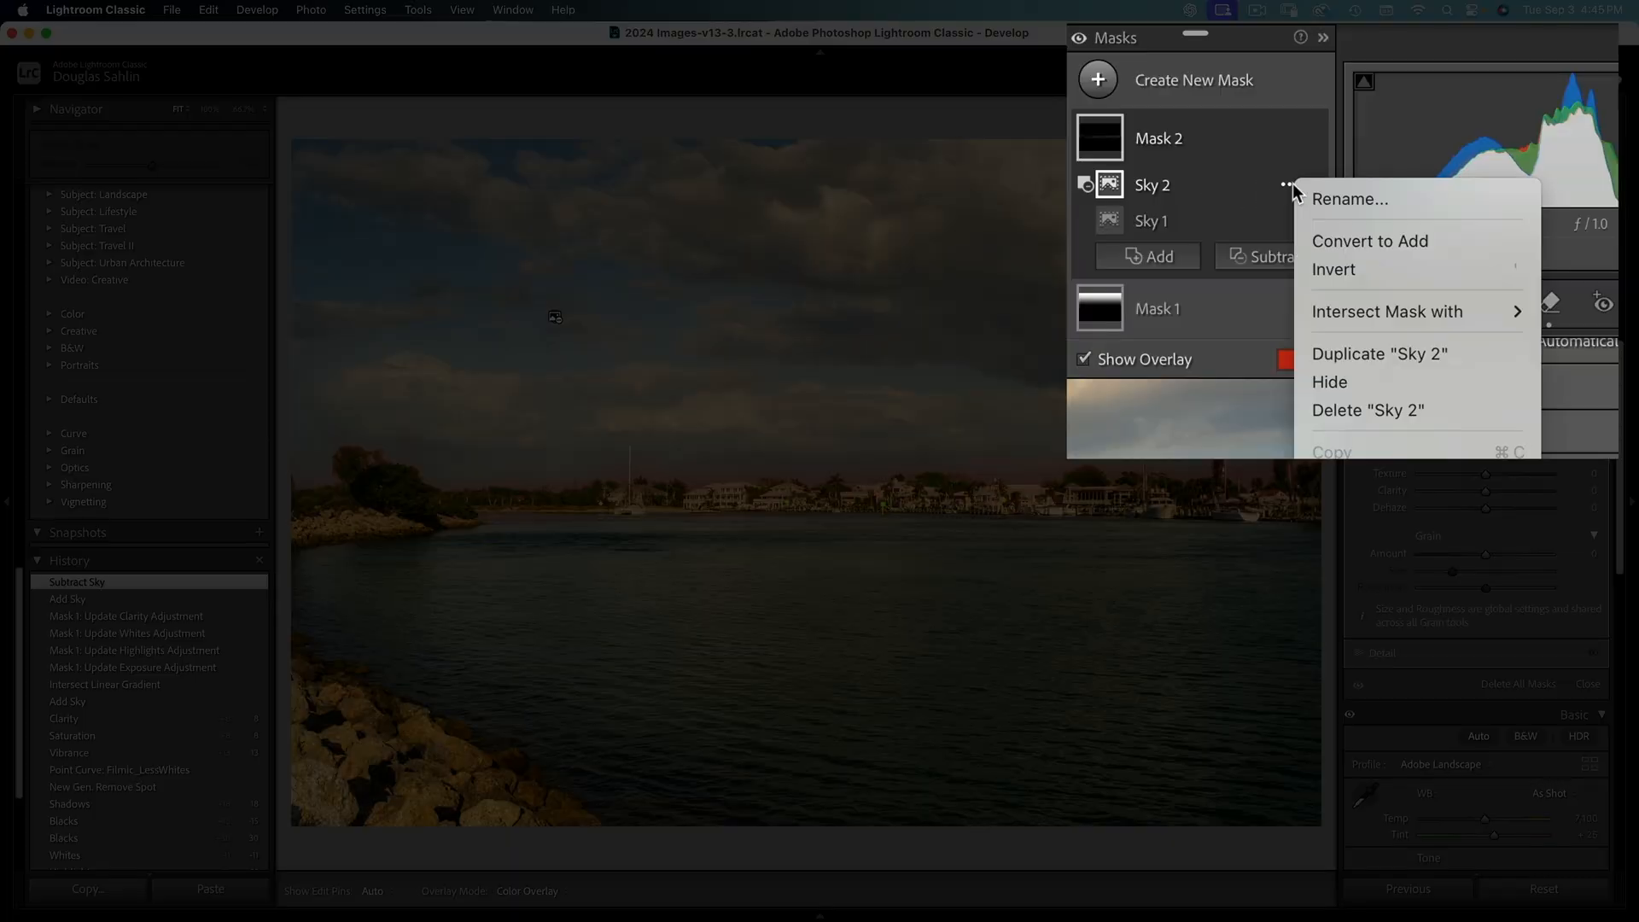
left_click(1334, 269)
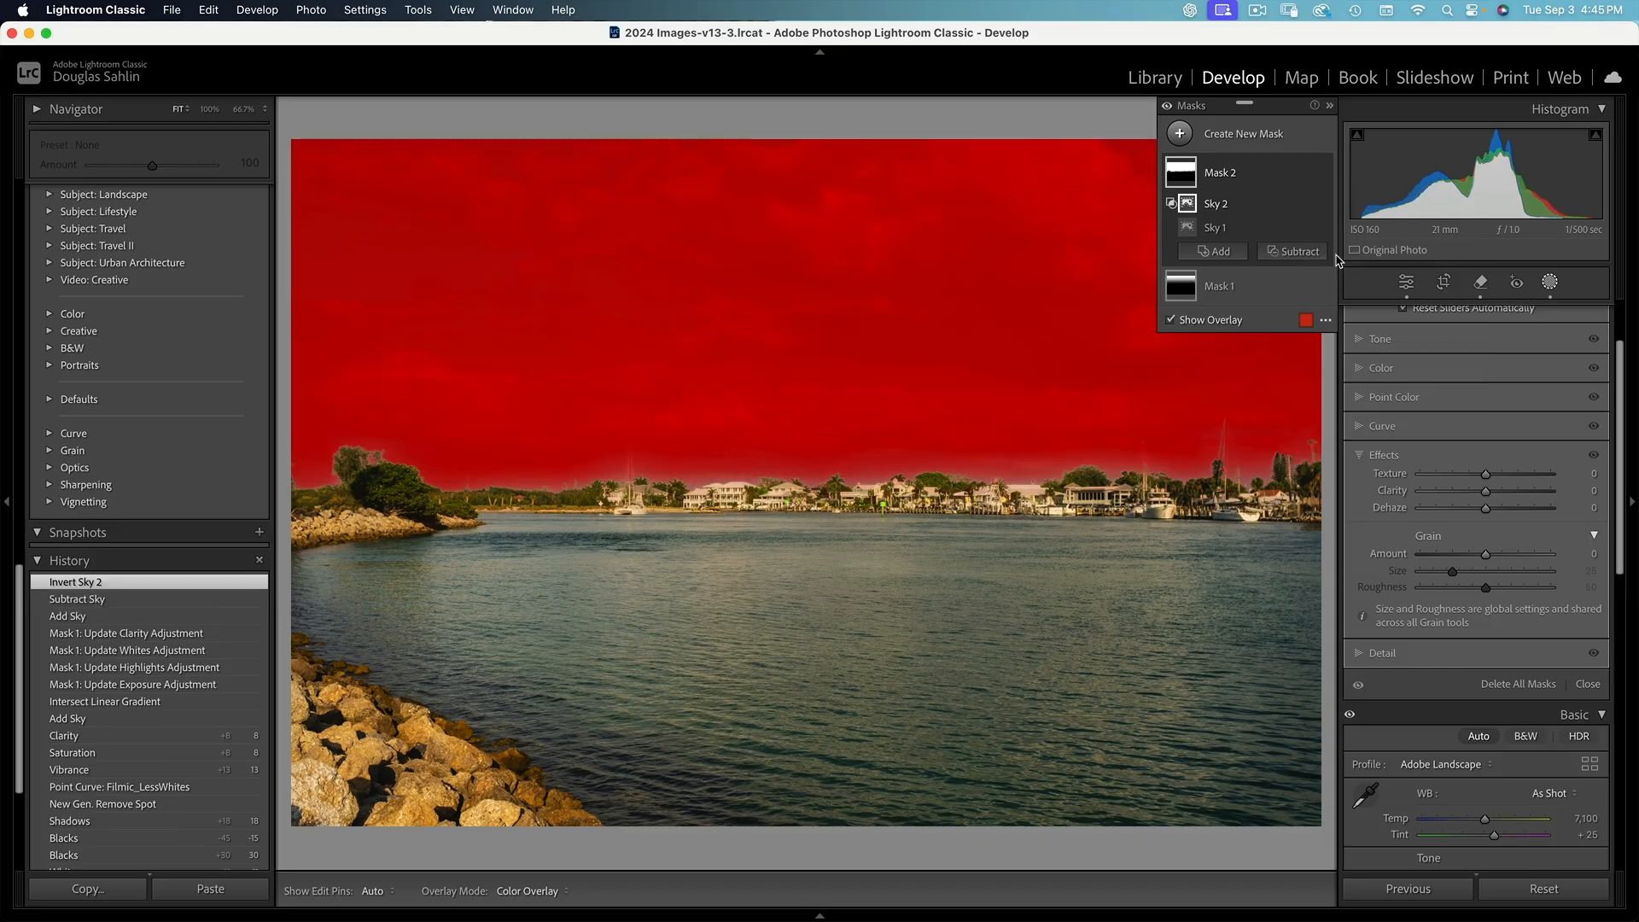
Step: Hide the overlay and adjust the tone of Mask 2, changing its Exposure and setting Highlights to 12
left_click(1375, 339)
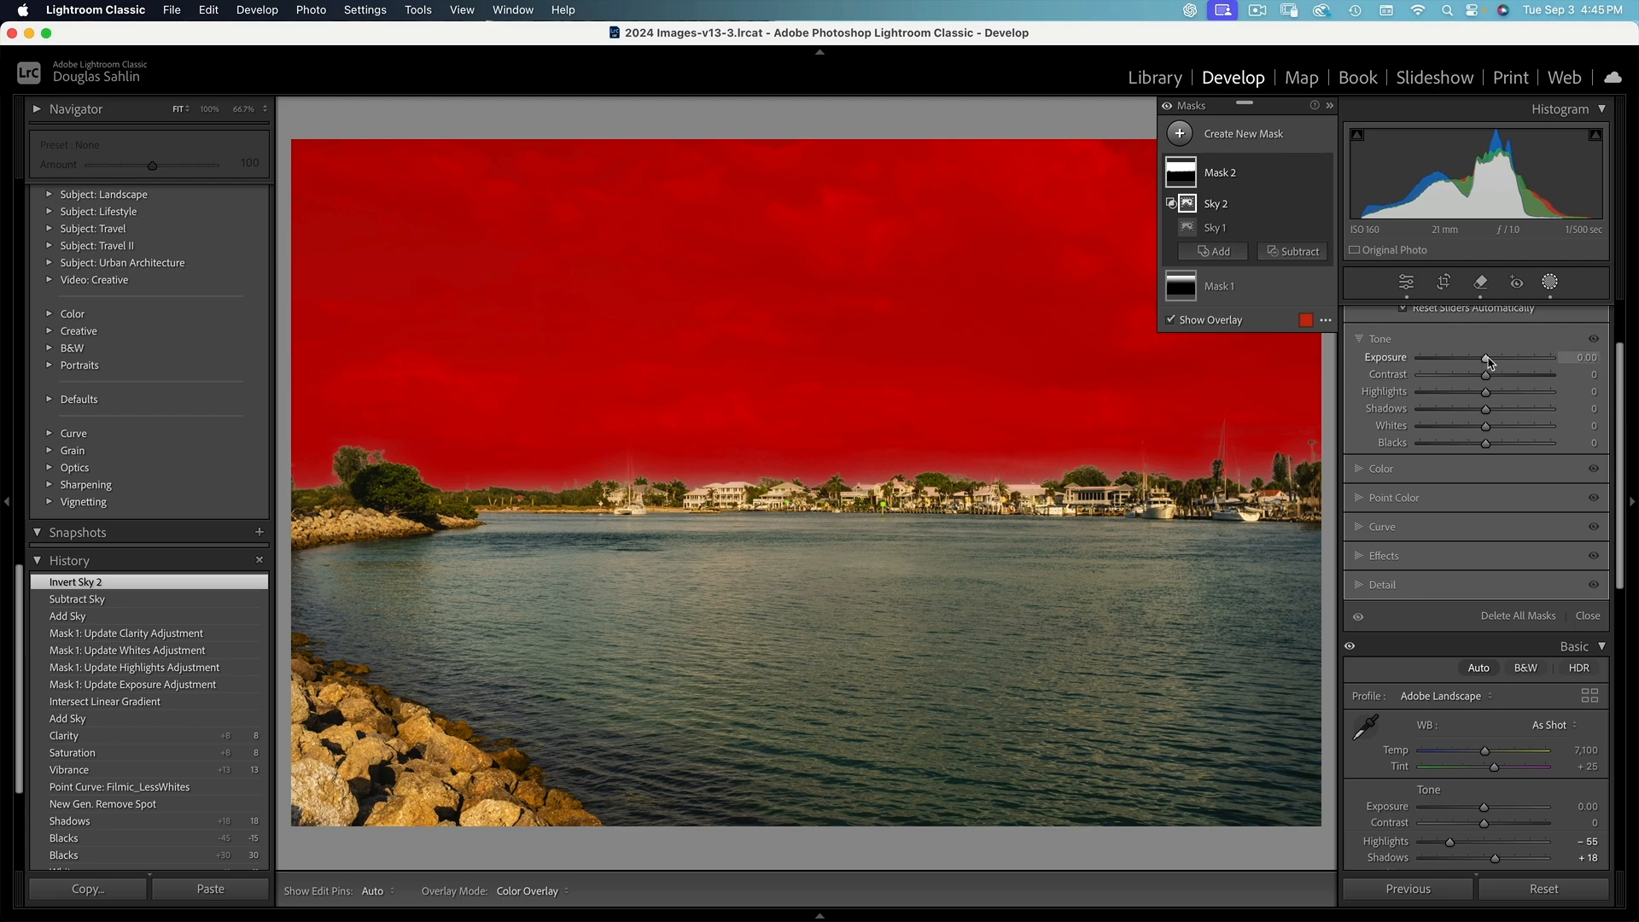
key("o")
left_click_drag(1489, 362, 1500, 410)
Step: Set Mask 2's Texture to 17 and Clarity to 15 in its Effects settings
scroll(1372, 501, "down", 2)
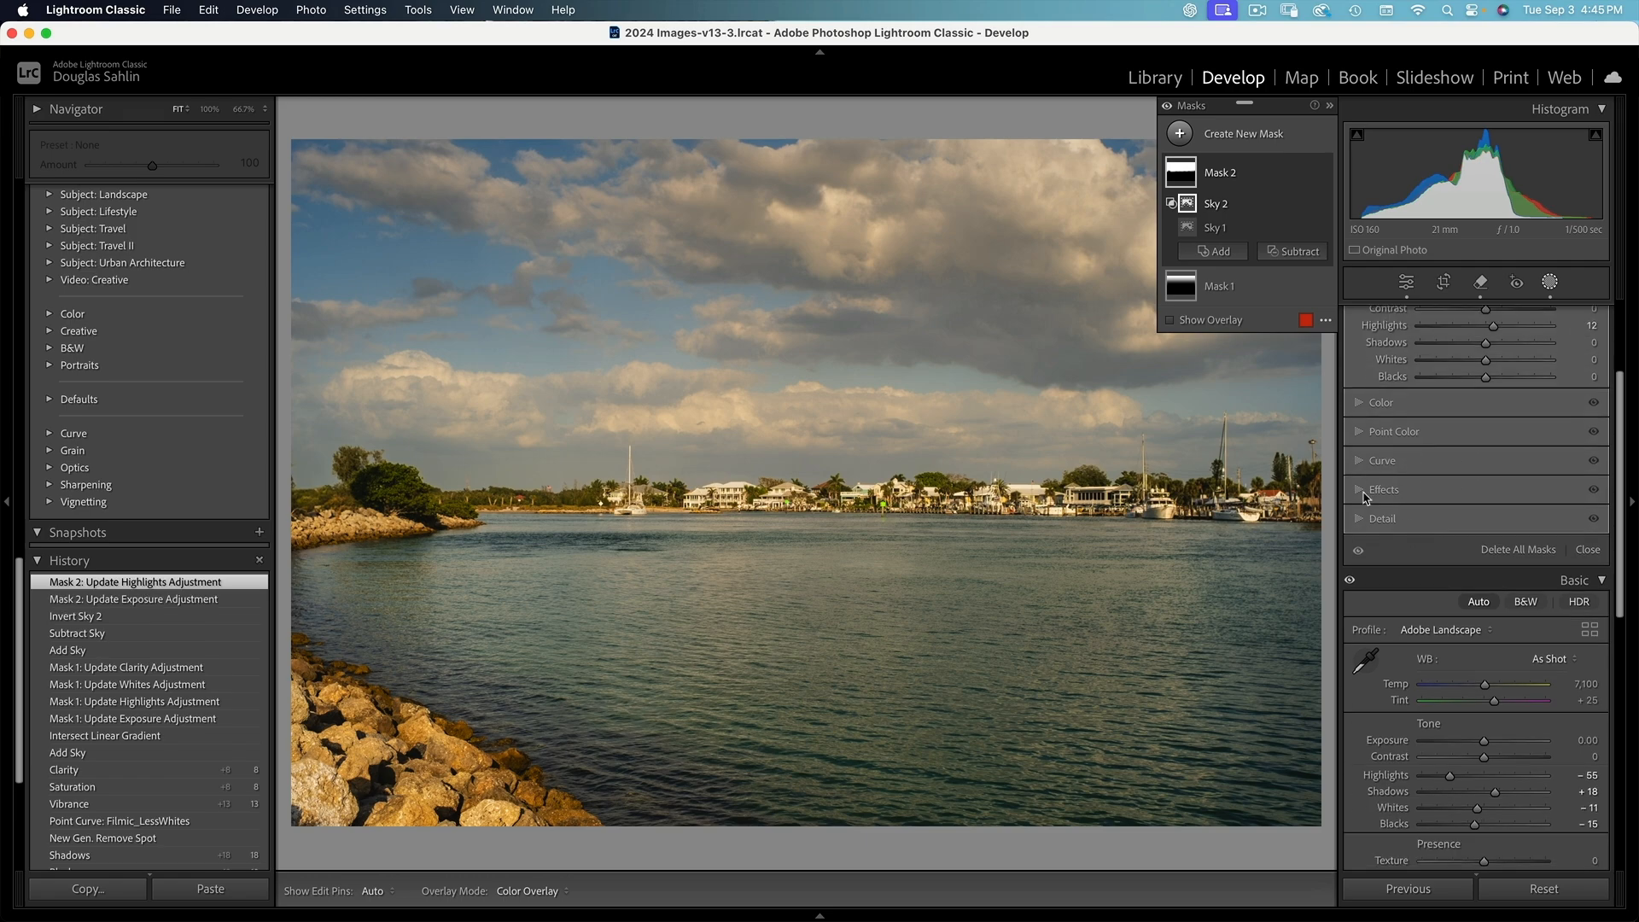
left_click(1372, 489)
scroll(1372, 495, "down", 2)
left_click_drag(1486, 411, 1496, 424)
scroll(1465, 397, "up", 2)
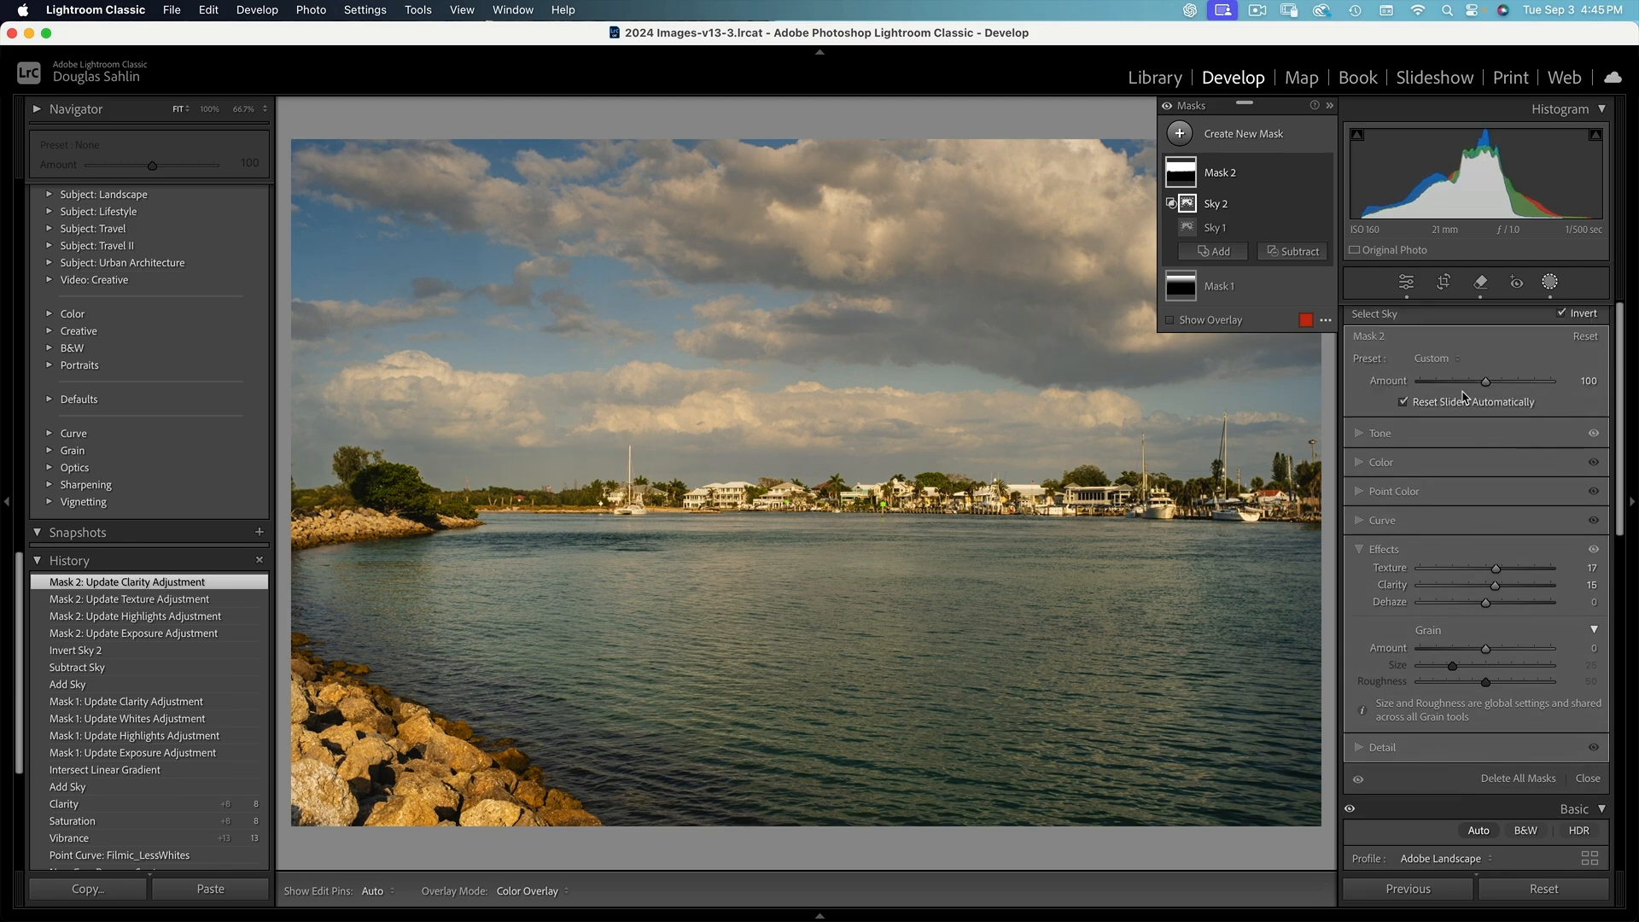
Step: Warm the sky in Mask 2 by setting its color Temp to 11
scroll(1443, 410, "down", 1)
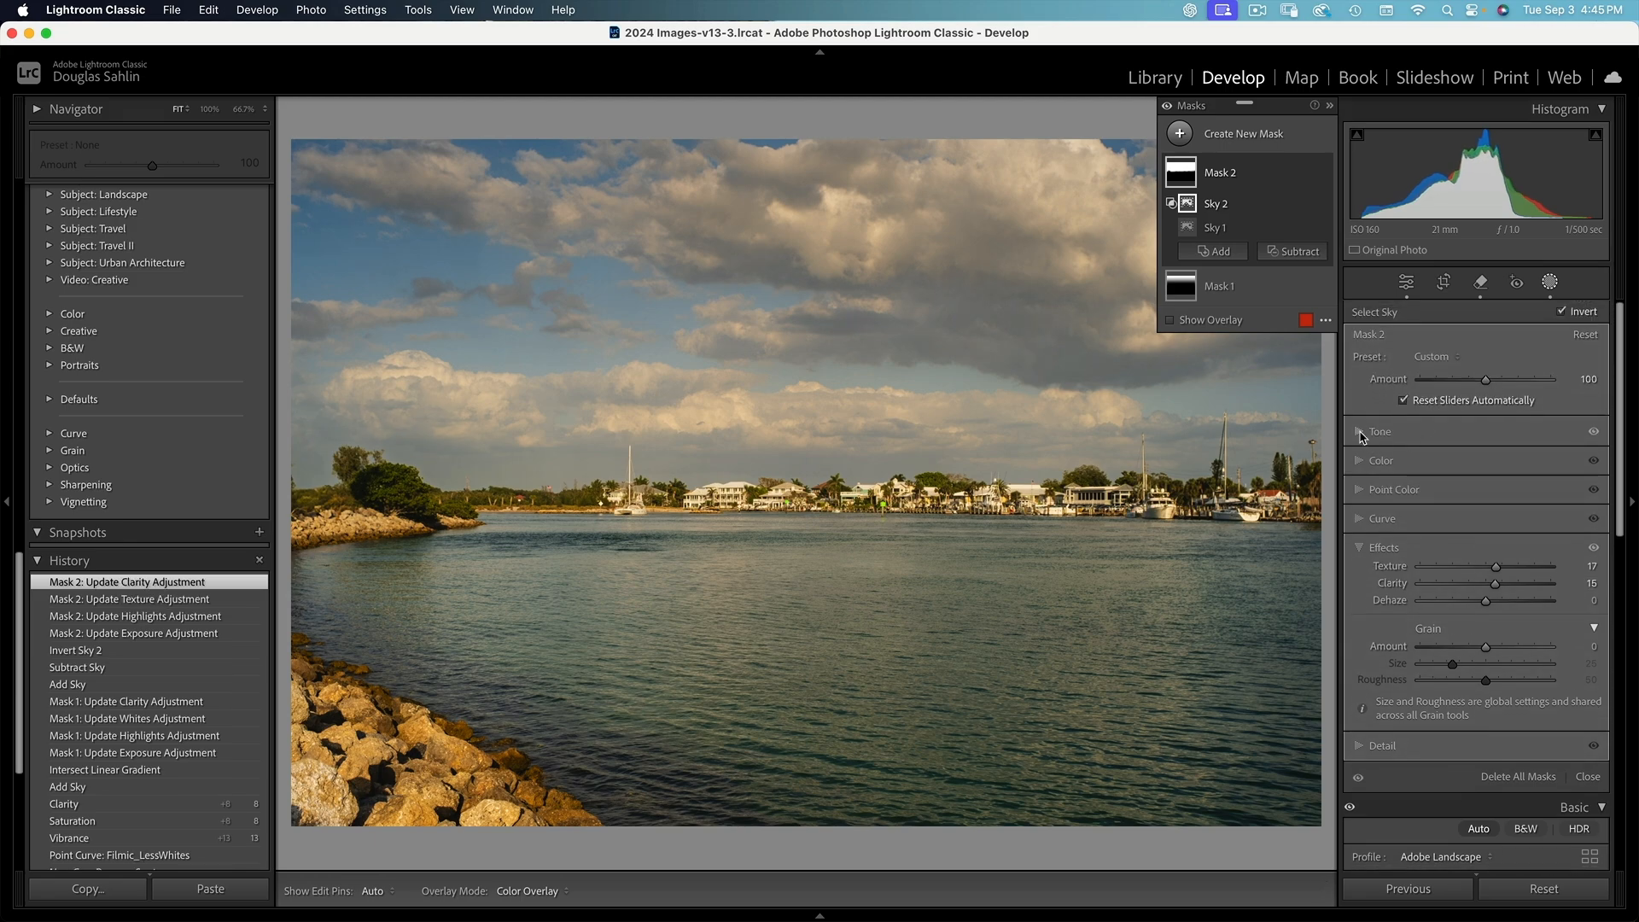
scroll(1383, 431, "down", 2)
left_click(1400, 427)
scroll(1409, 422, "down", 2)
scroll(1410, 419, "up", 5)
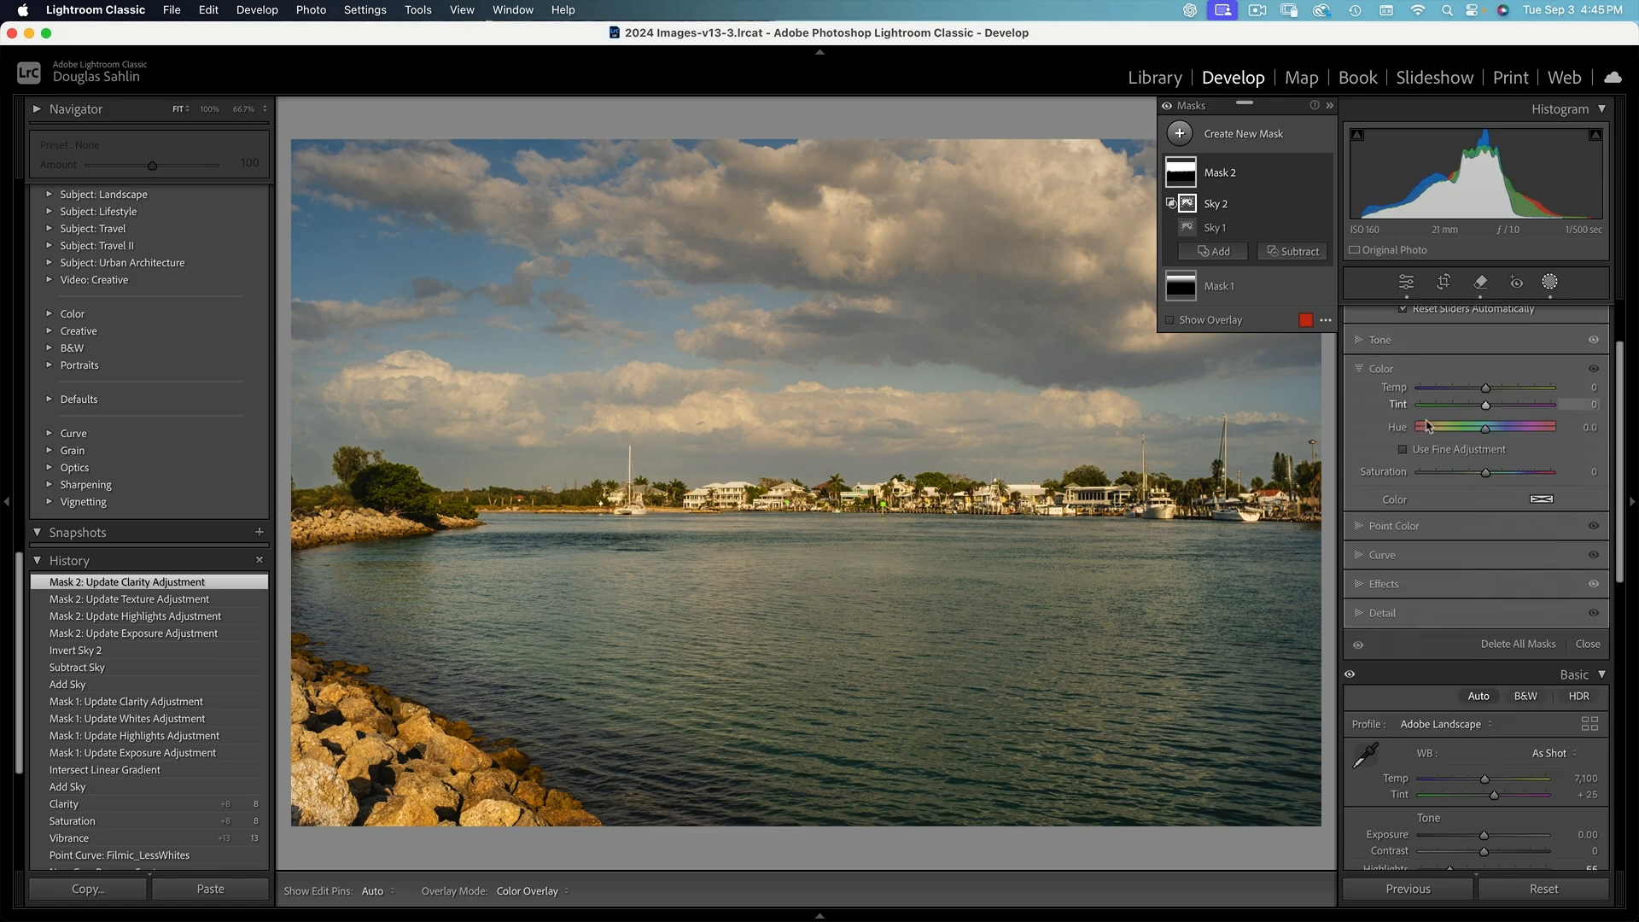
left_click_drag(1488, 390, 1494, 393)
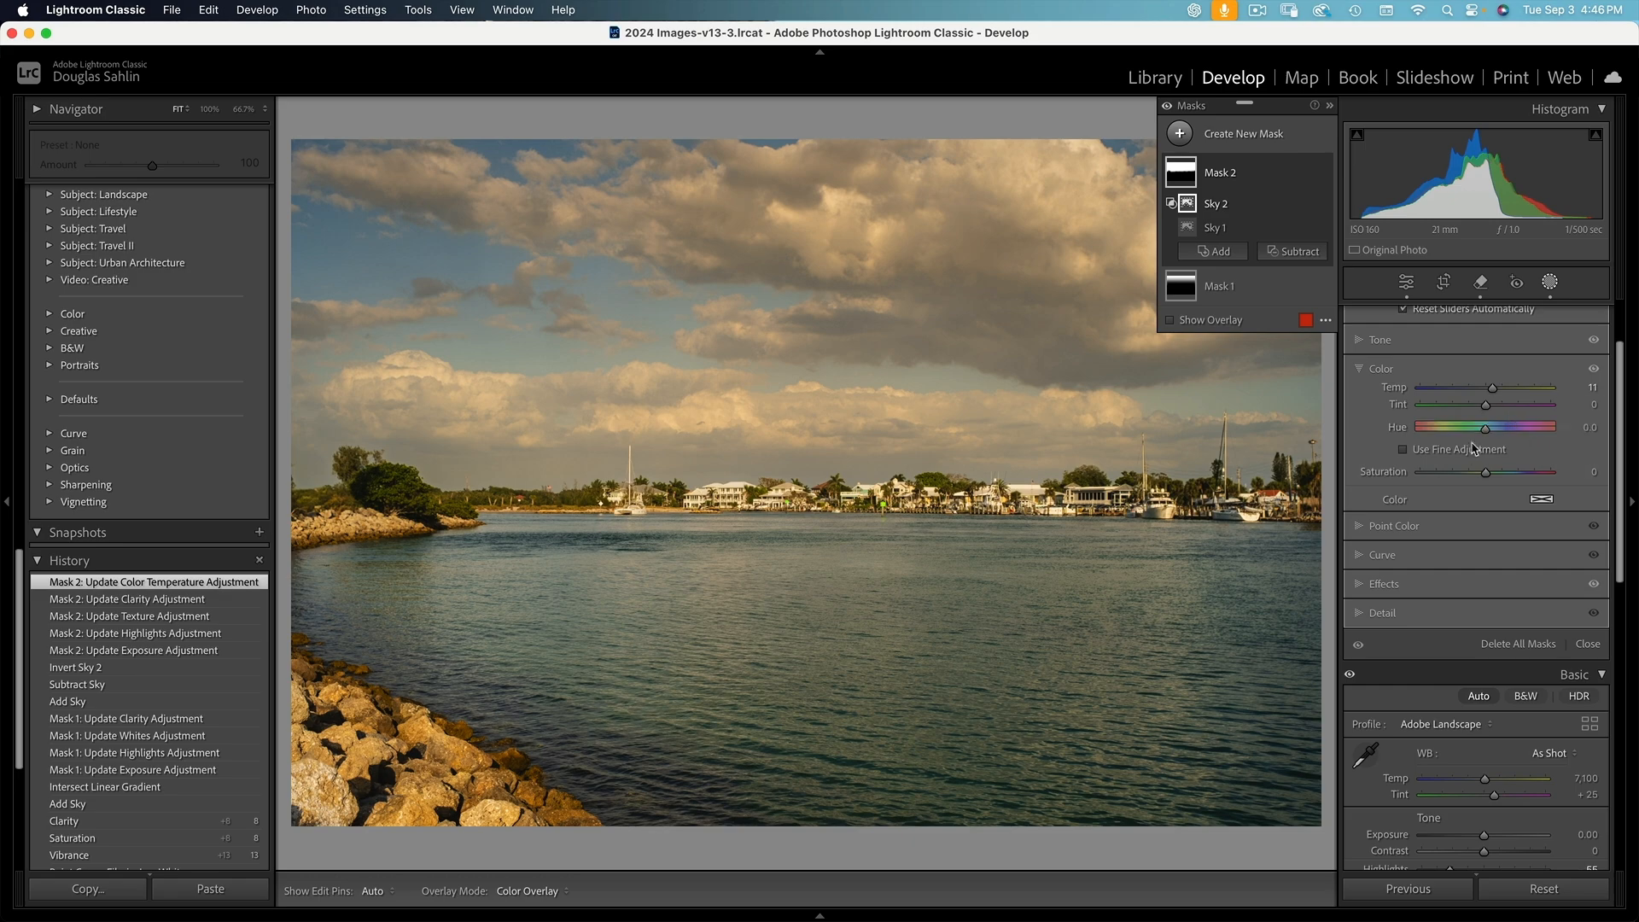
Step: Look through the global Develop adjustments from Basic and Tone Curve to Color Mixer with all of them expanded
scroll(1486, 469, "down", 5)
scroll(1468, 458, "down", 6)
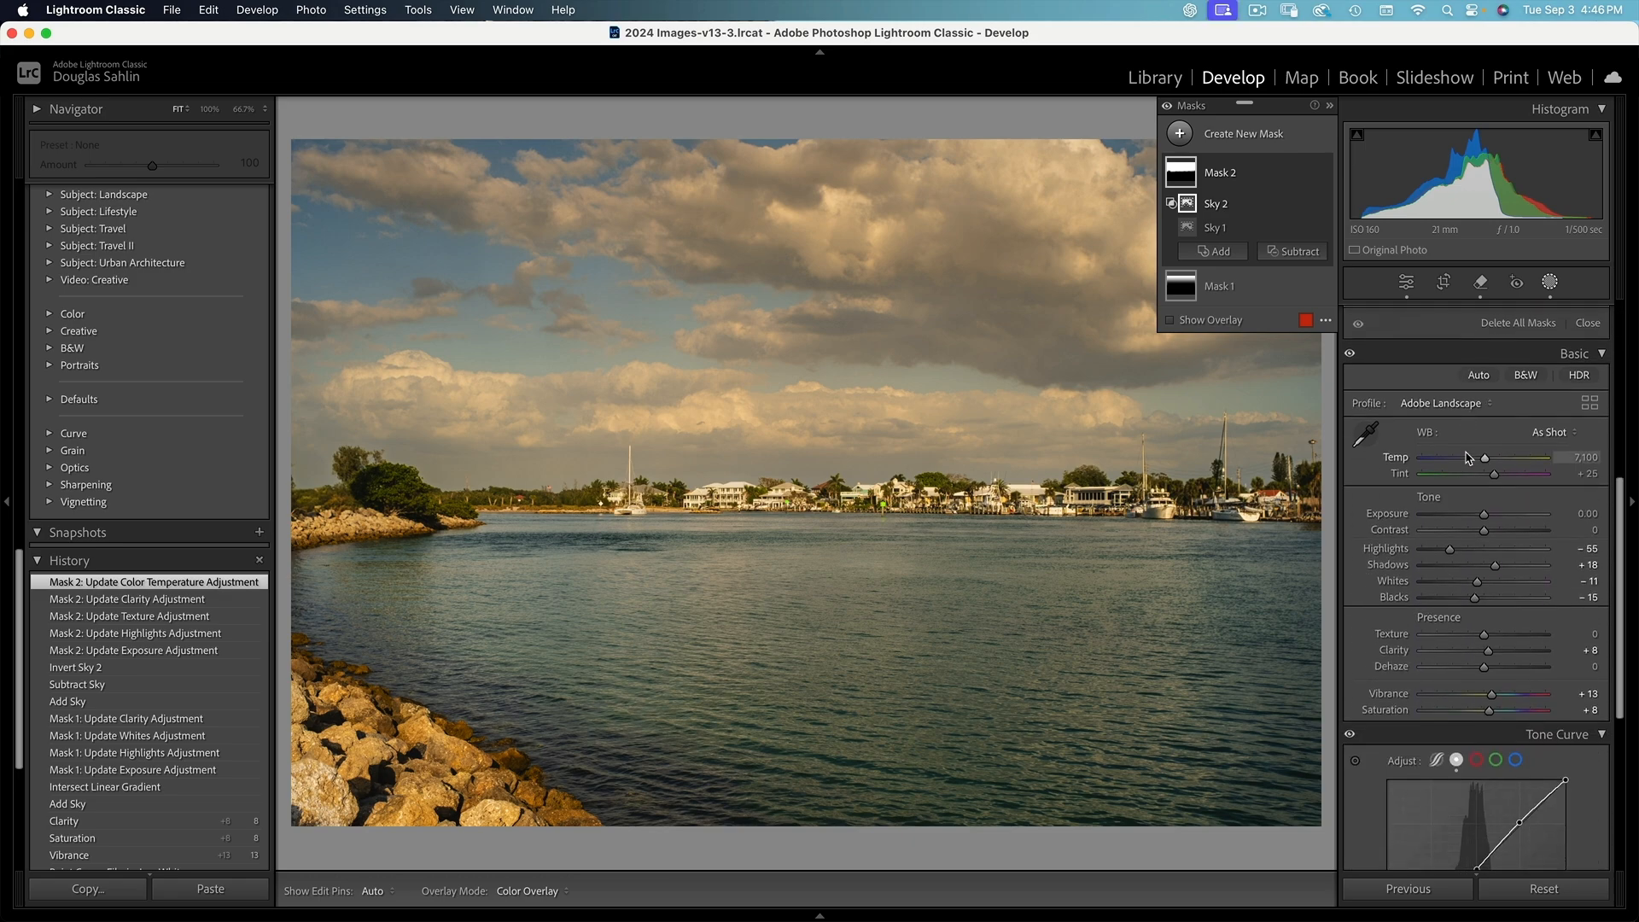
scroll(1464, 469, "down", 9)
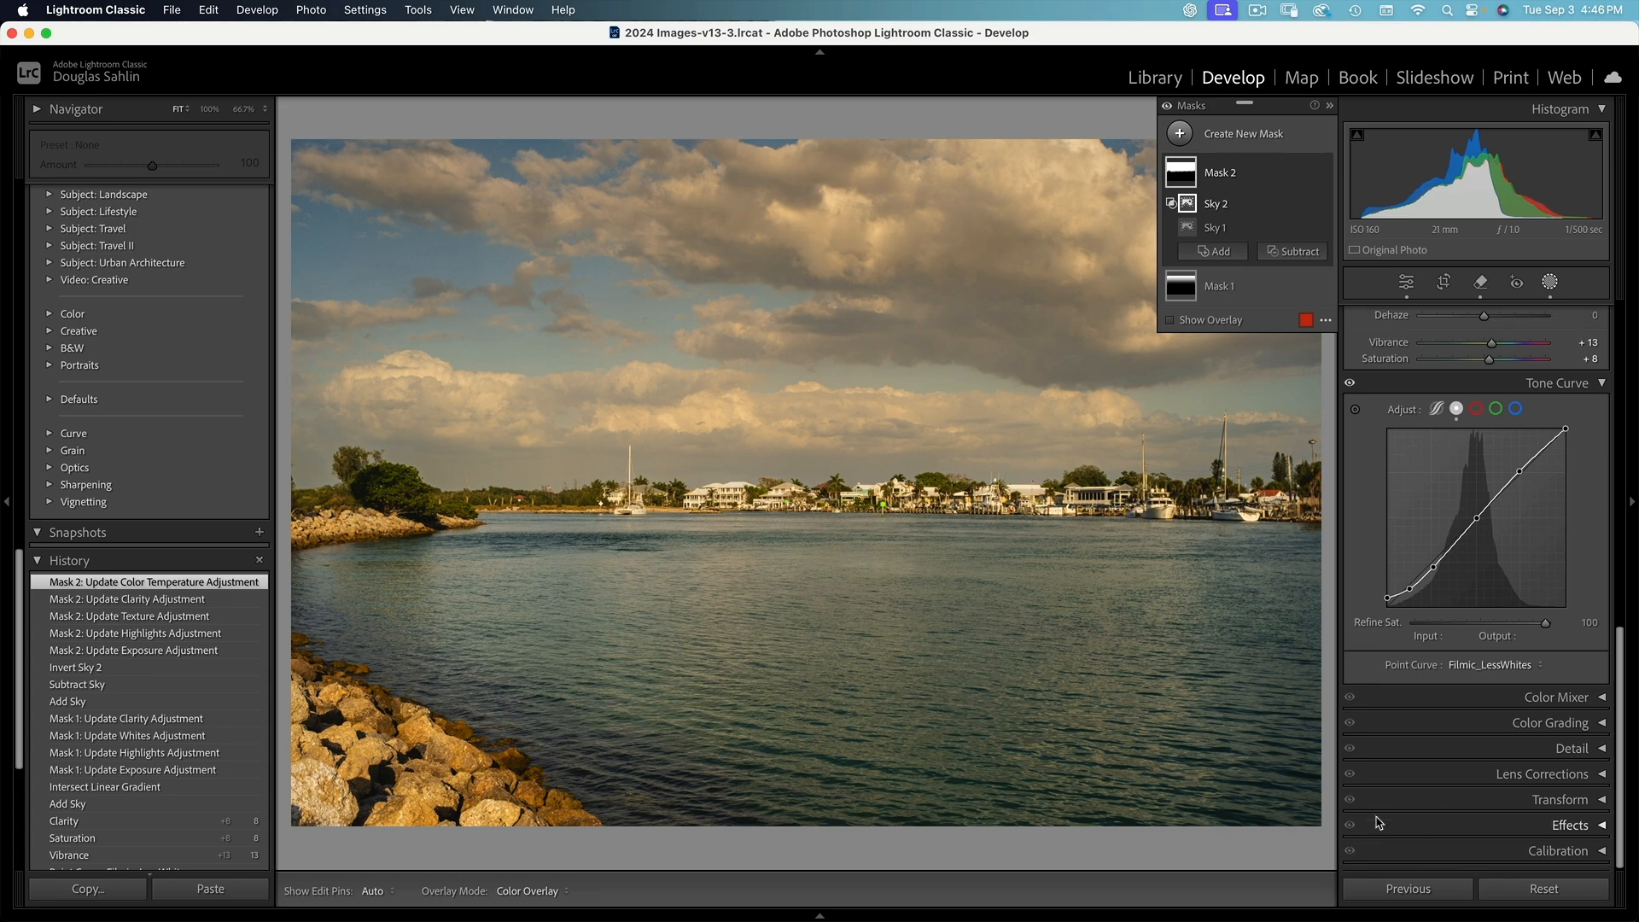
left_click(1602, 698)
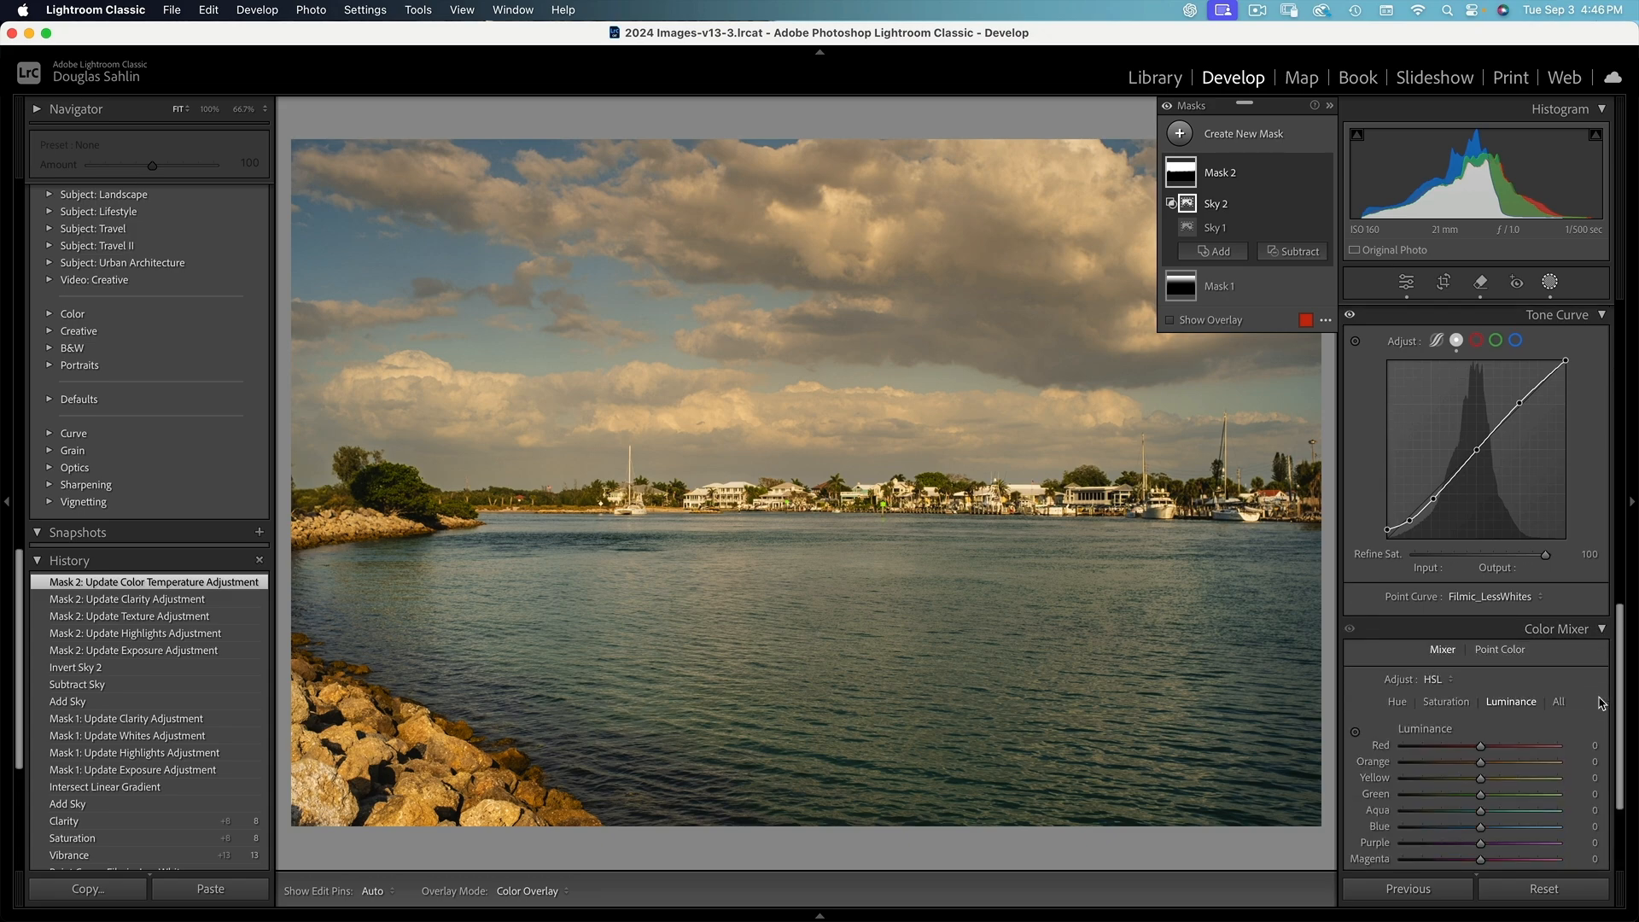
scroll(1583, 700, "up", 7)
scroll(1579, 700, "up", 7)
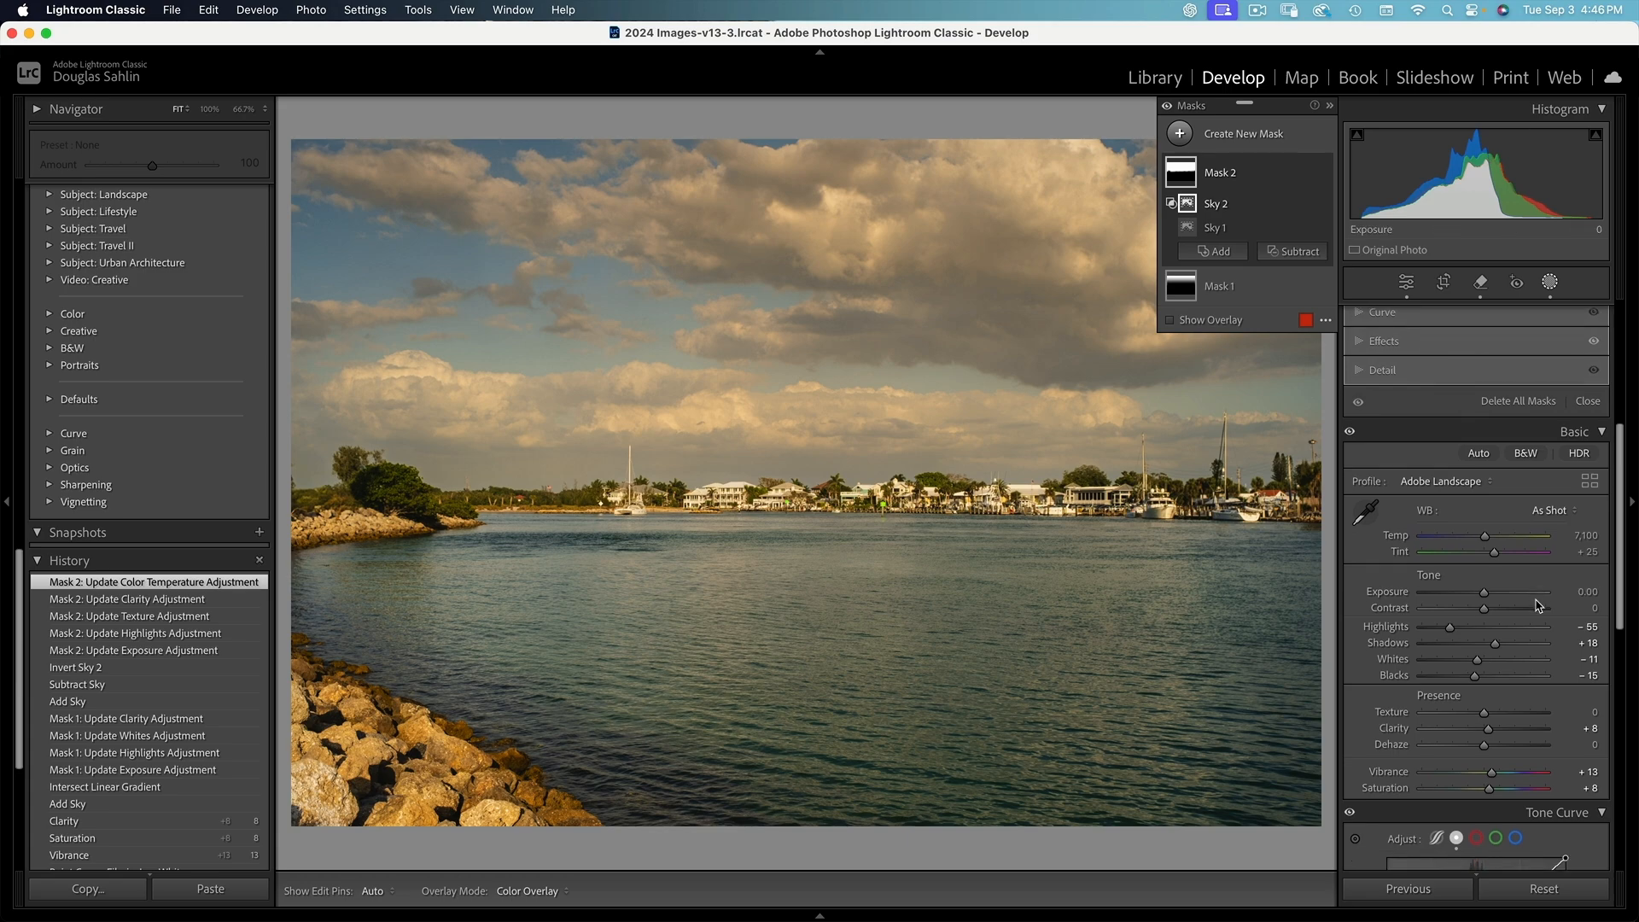
scroll(1537, 606, "down", 3)
scroll(1537, 608, "down", 5)
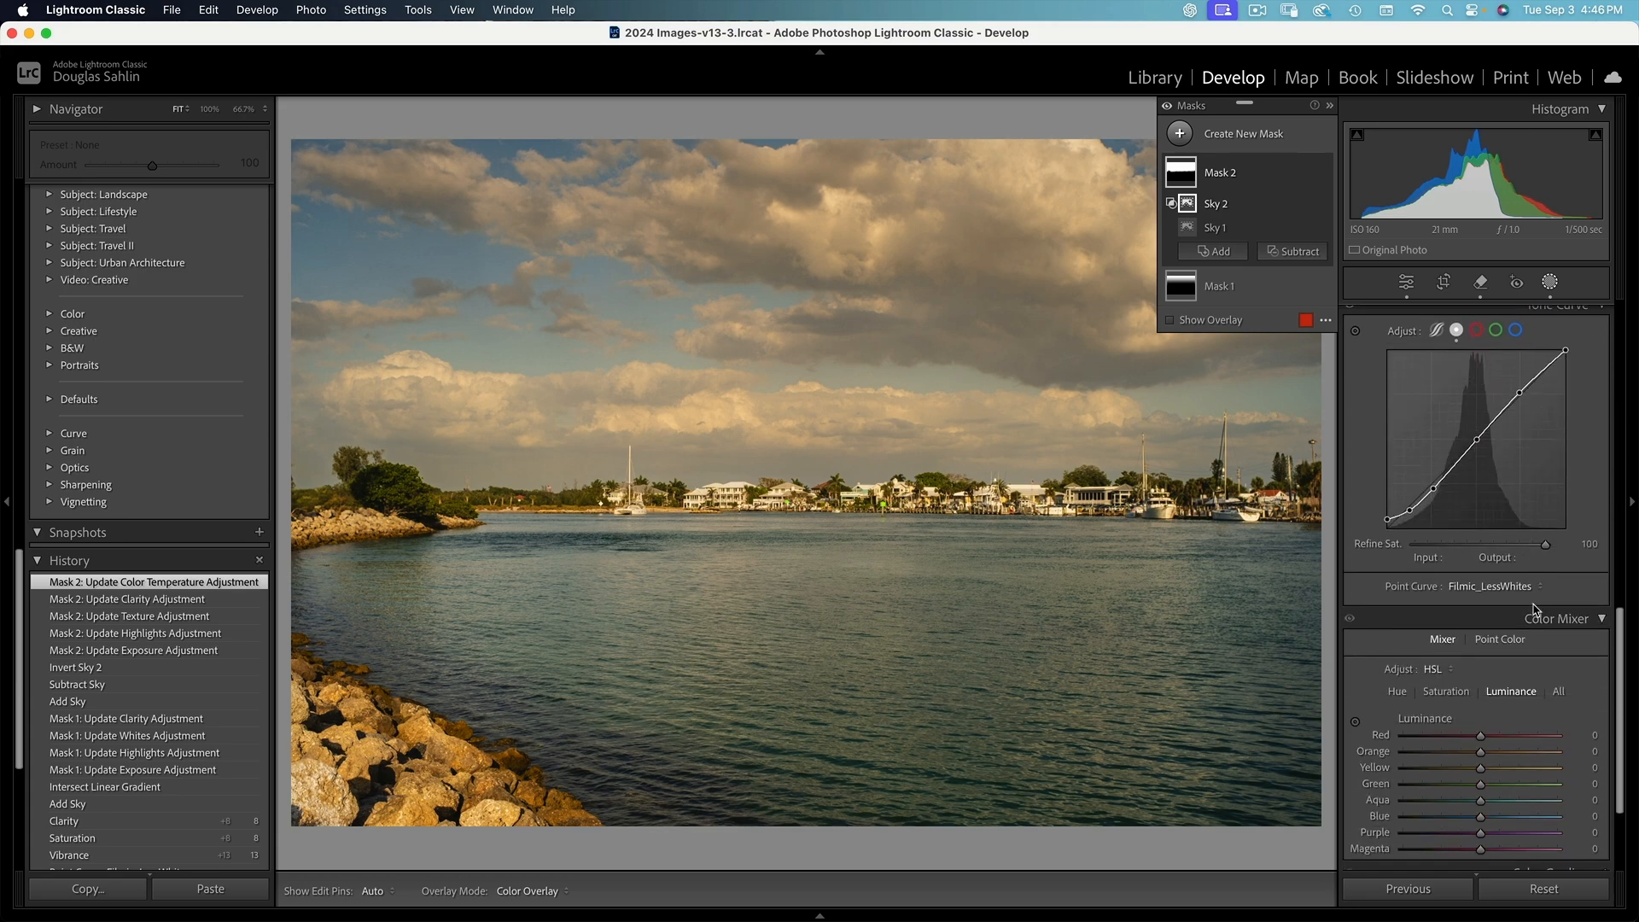
scroll(1534, 609, "up", 6)
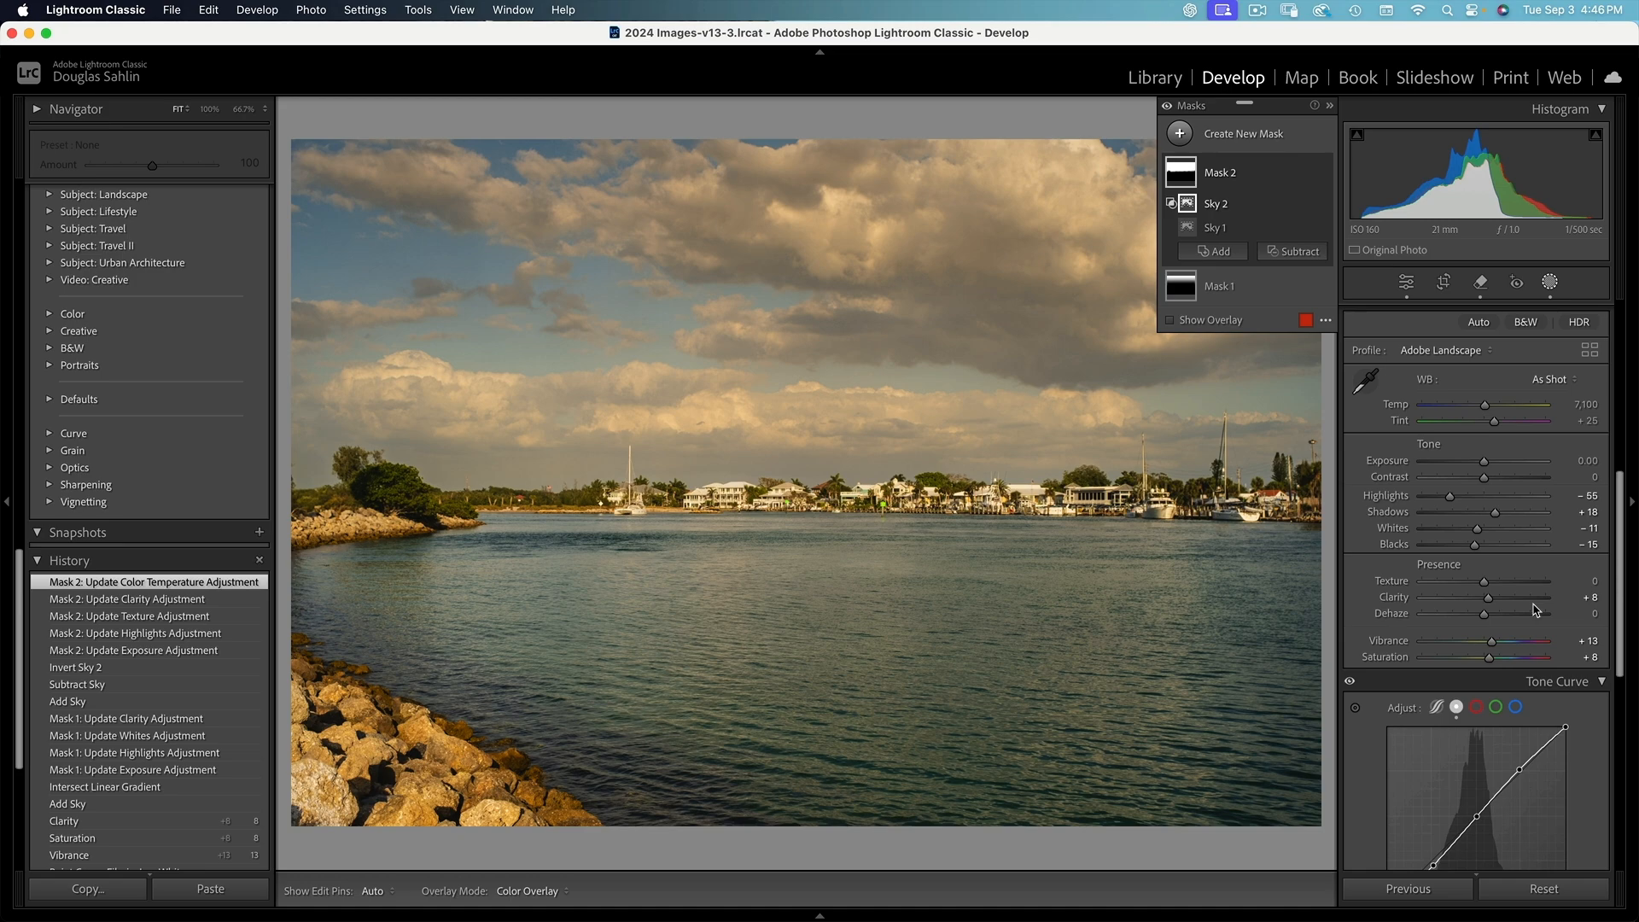
scroll(1536, 610, "down", 7)
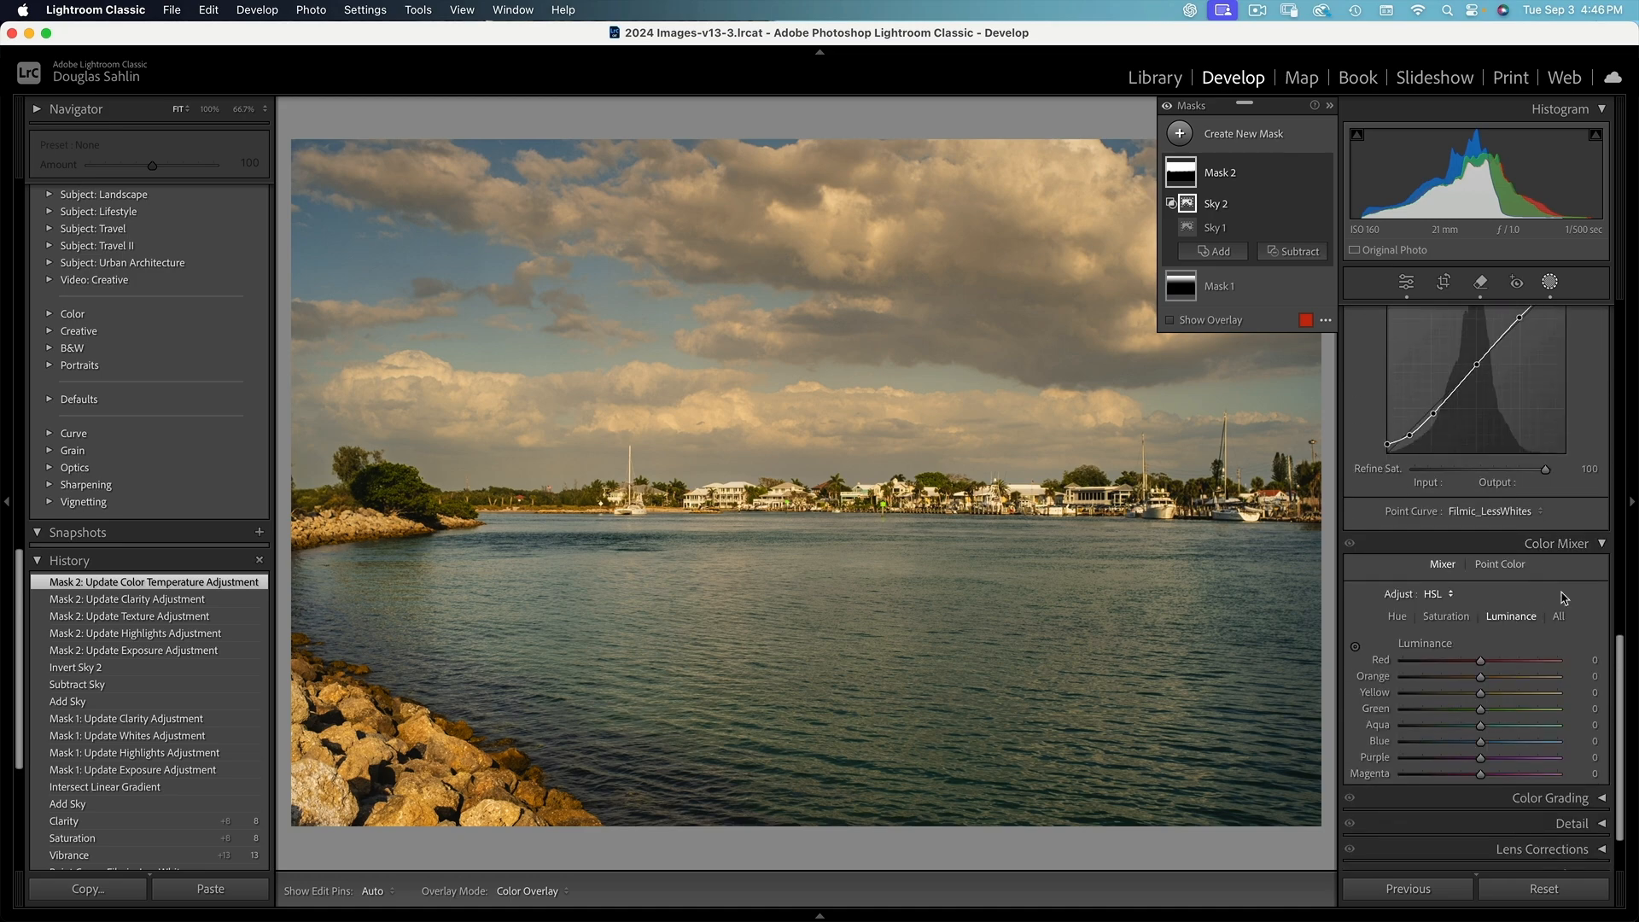
Step: Enable Solo Mode for the Develop adjustment sections and try it by expanding Lens Corrections and then Basic
right_click(1504, 549)
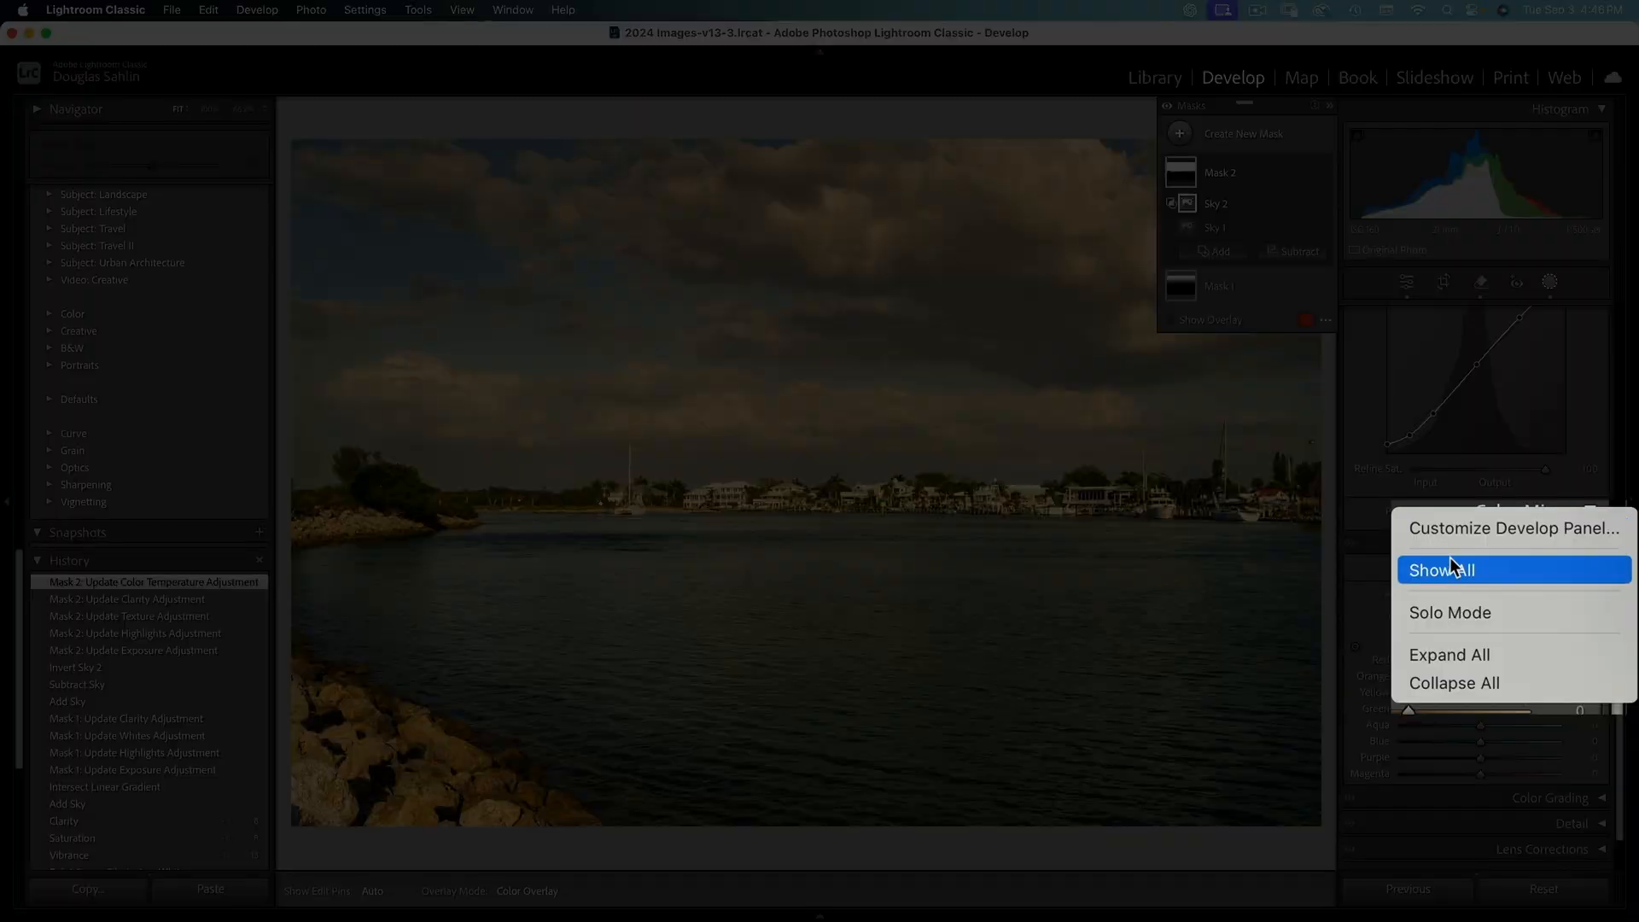
left_click(1446, 613)
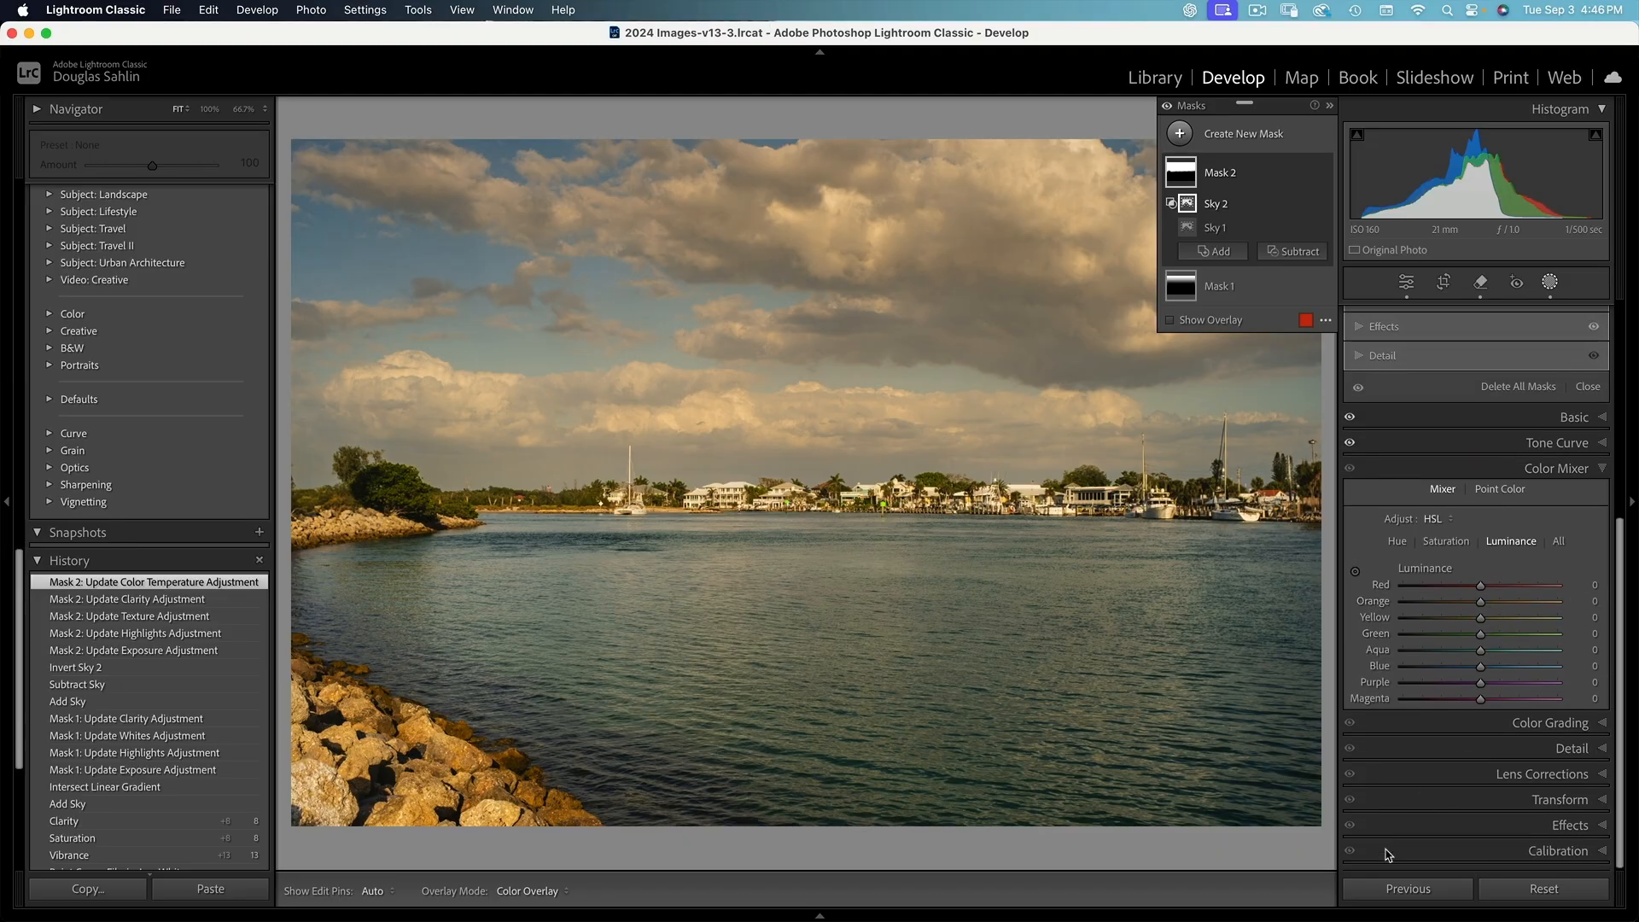
left_click(1604, 775)
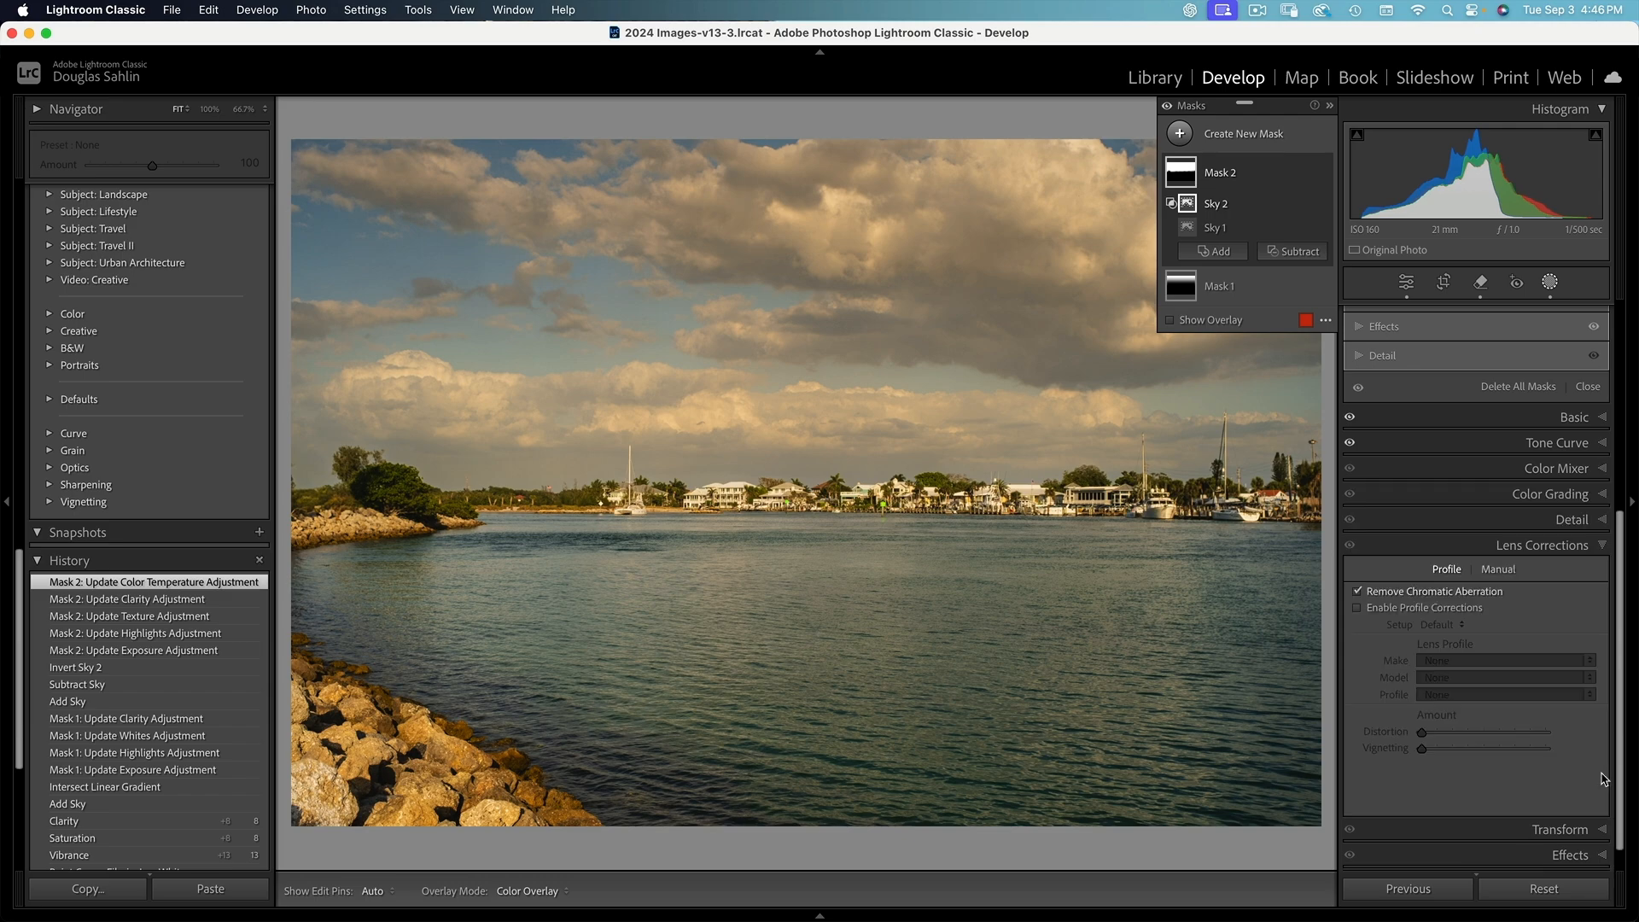
left_click(1599, 417)
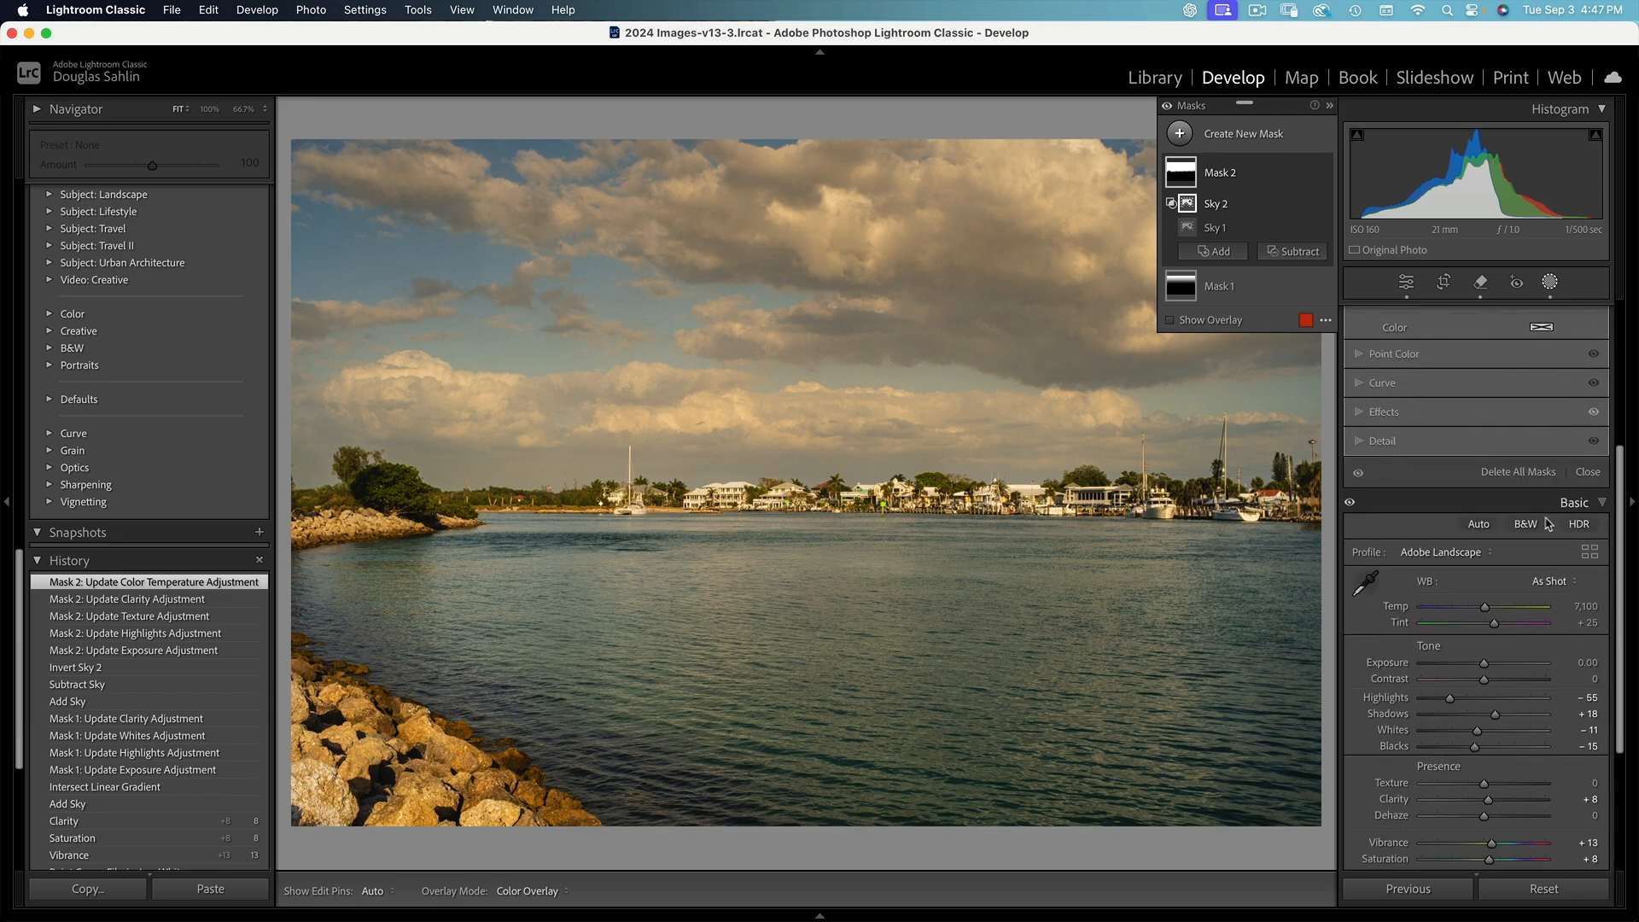
Step: Turn Solo Mode off while expanding Color Grading, keeping the Basic adjustments open
scroll(1546, 528, "down", 1)
scroll(1546, 528, "down", 3)
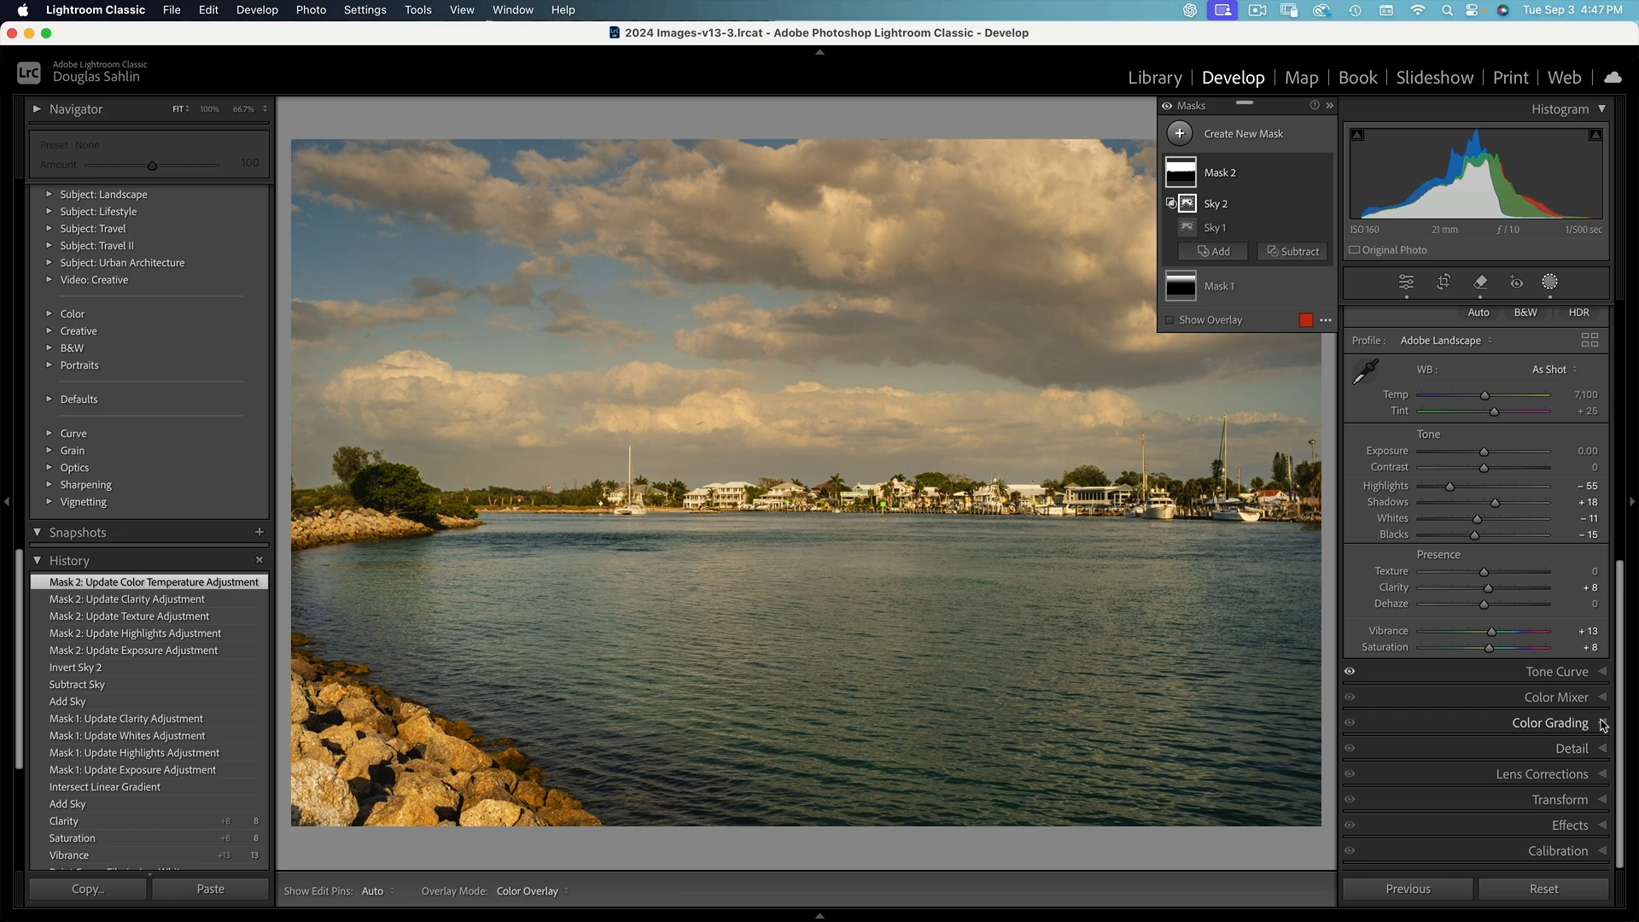
key("alt")
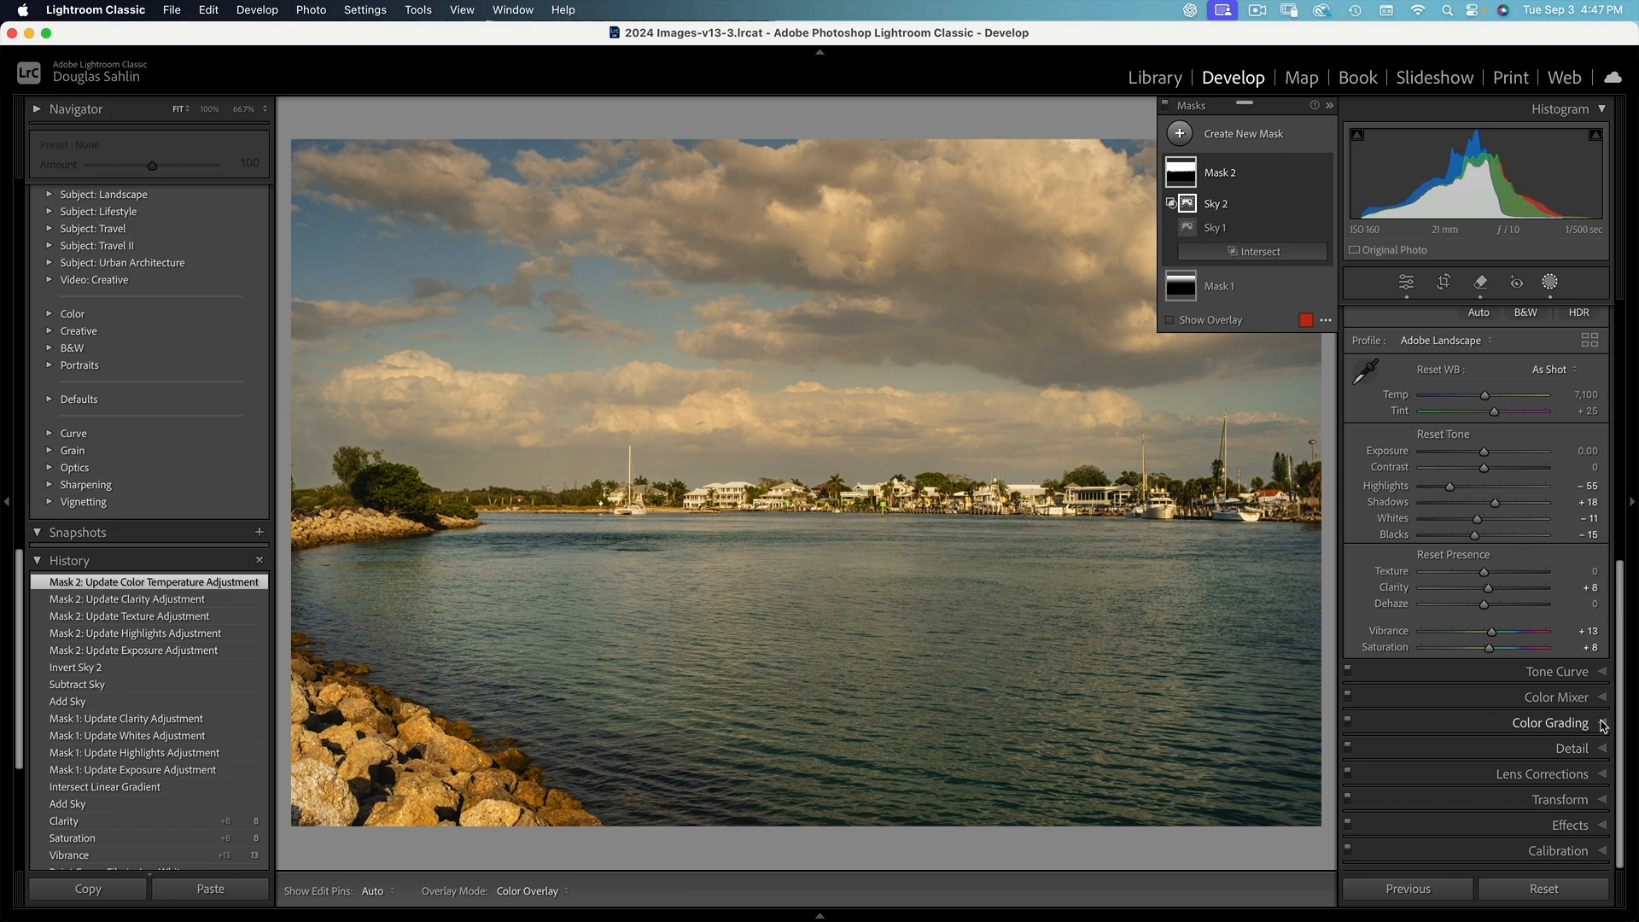
left_click(1603, 724, "alt")
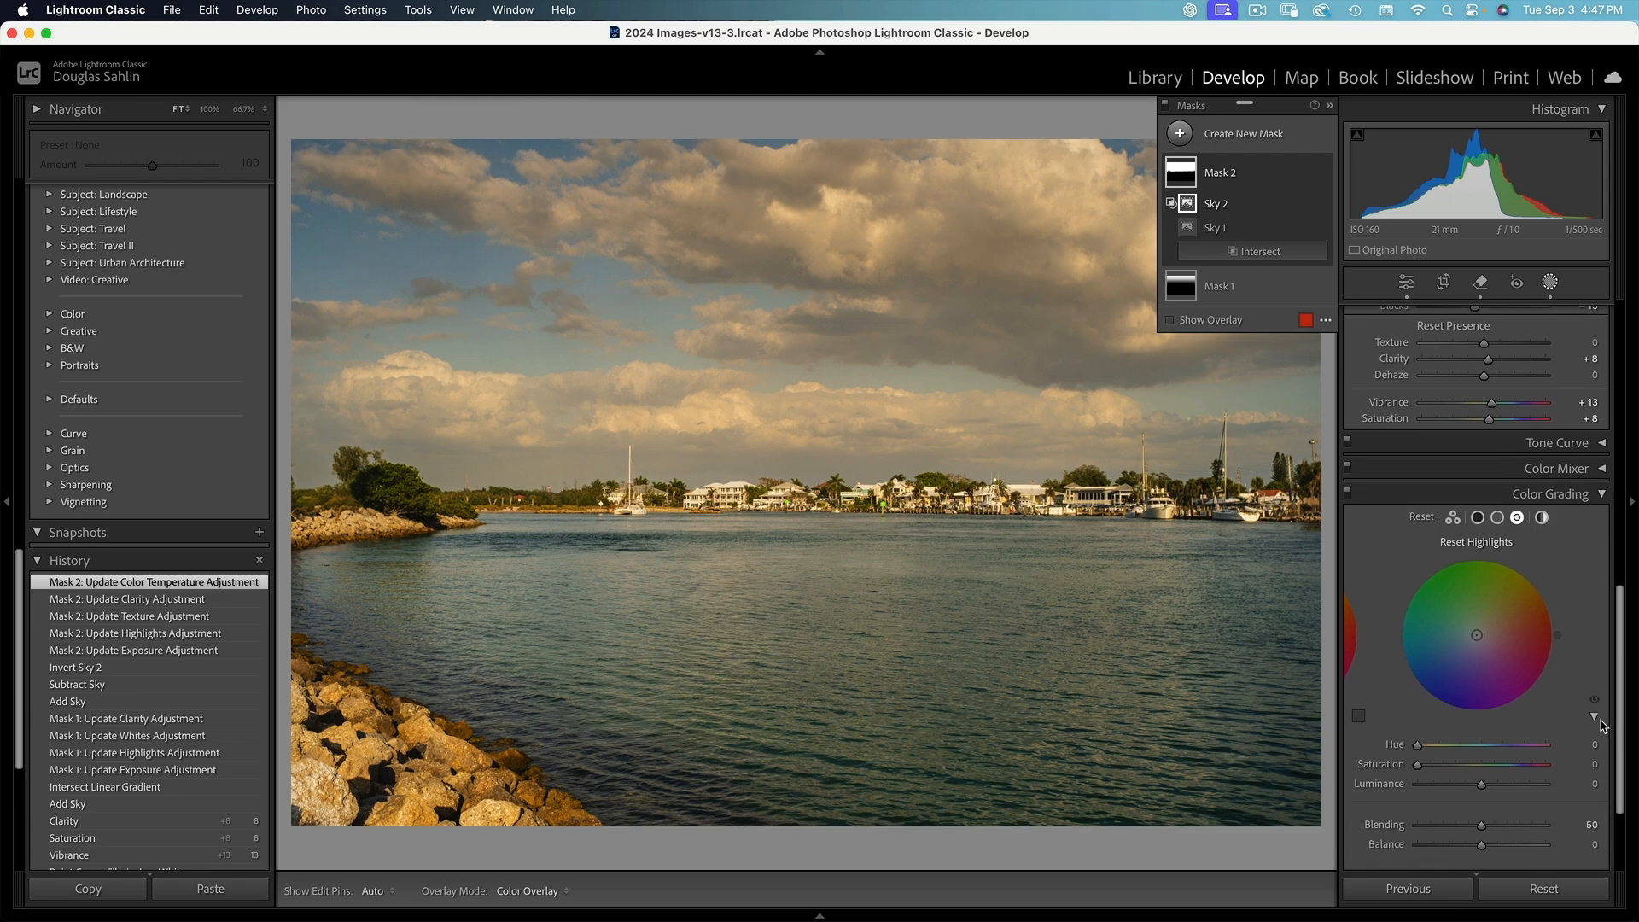